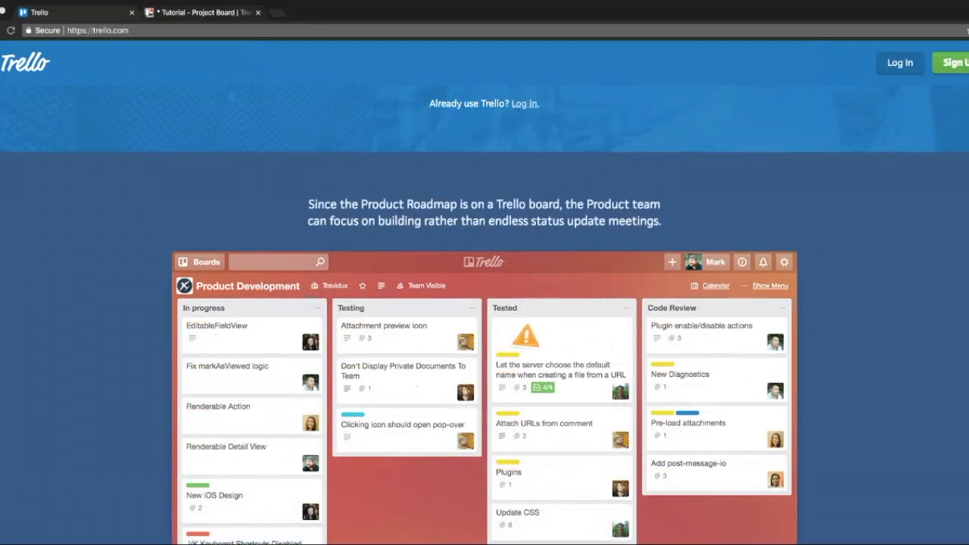
{"action": "scroll", "coordinate": [484, 315], "scroll_direction": "down", "scroll_amount": 1}
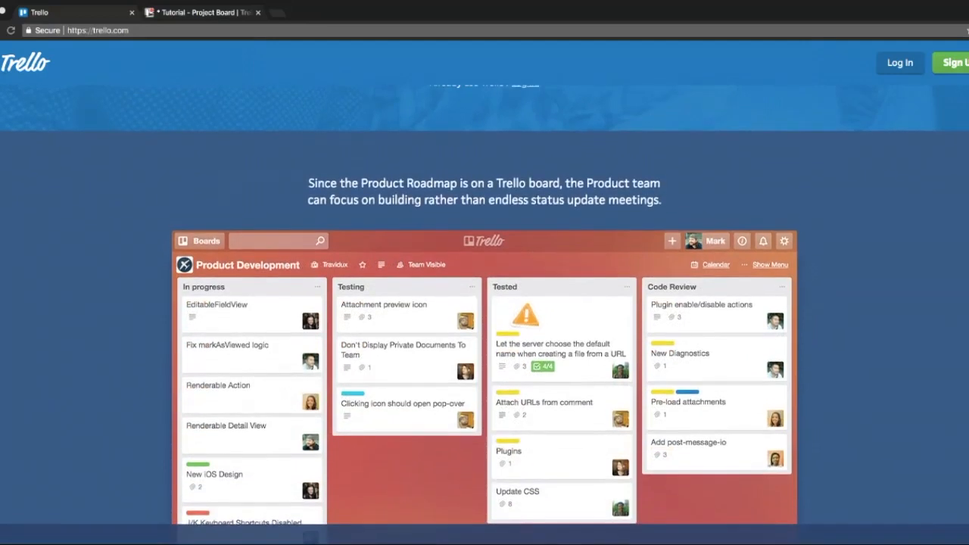
{"action": "scroll", "coordinate": [484, 315], "scroll_direction": "up", "scroll_amount": 2}
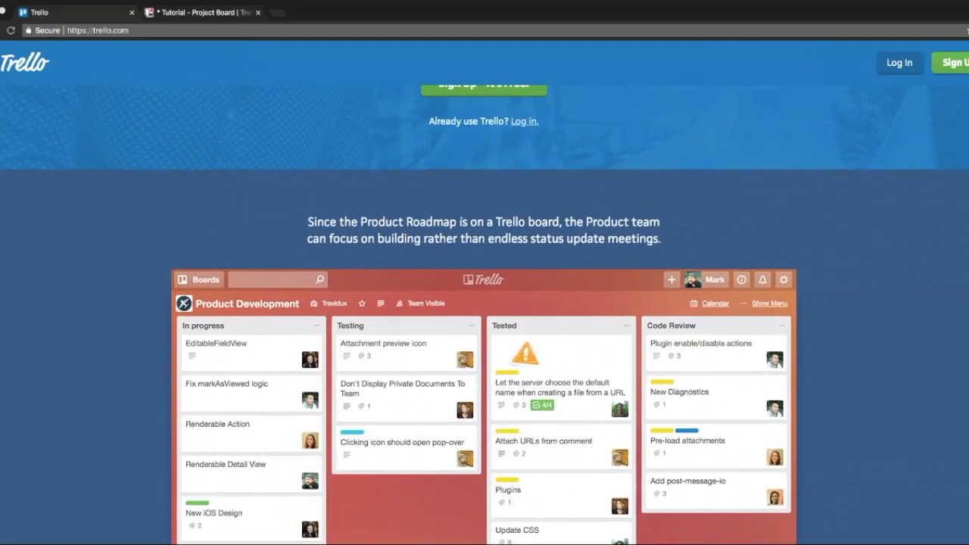
{"action": "scroll", "coordinate": [484, 315], "scroll_direction": "down", "scroll_amount": 1}
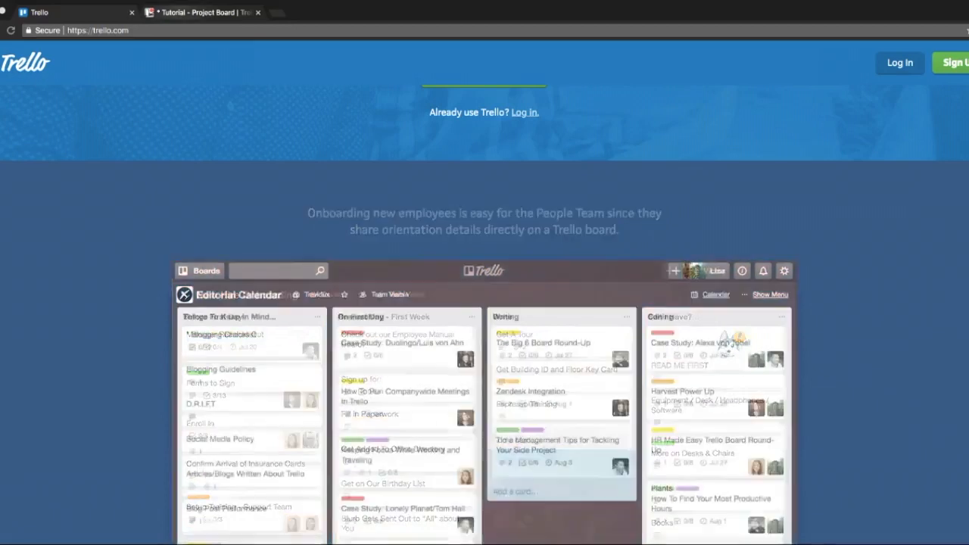
Step: Switch to the open Tutorial - Project Board page and create a new board titled "Sample Board"
{"action": "key", "text": "ctrl+Tab"}
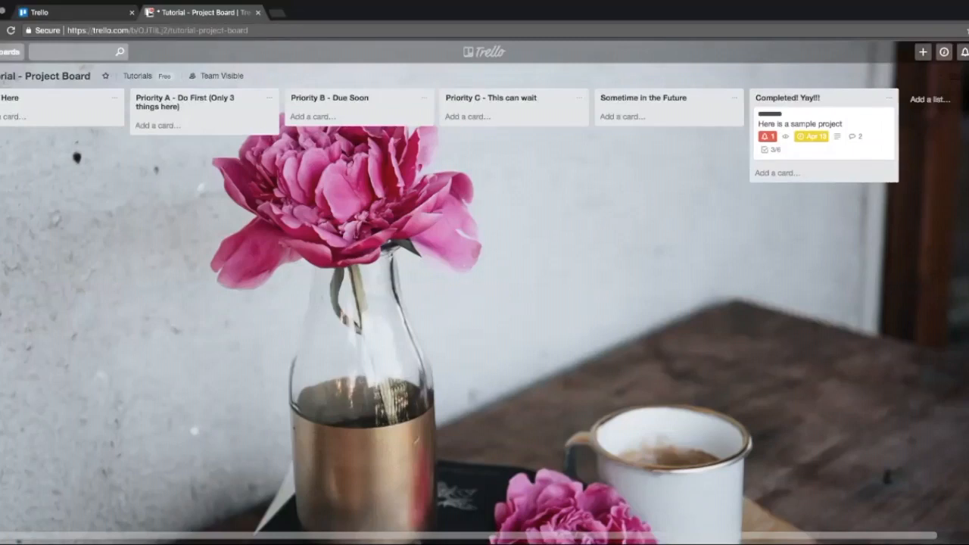
{"action": "left_click", "coordinate": [11, 51]}
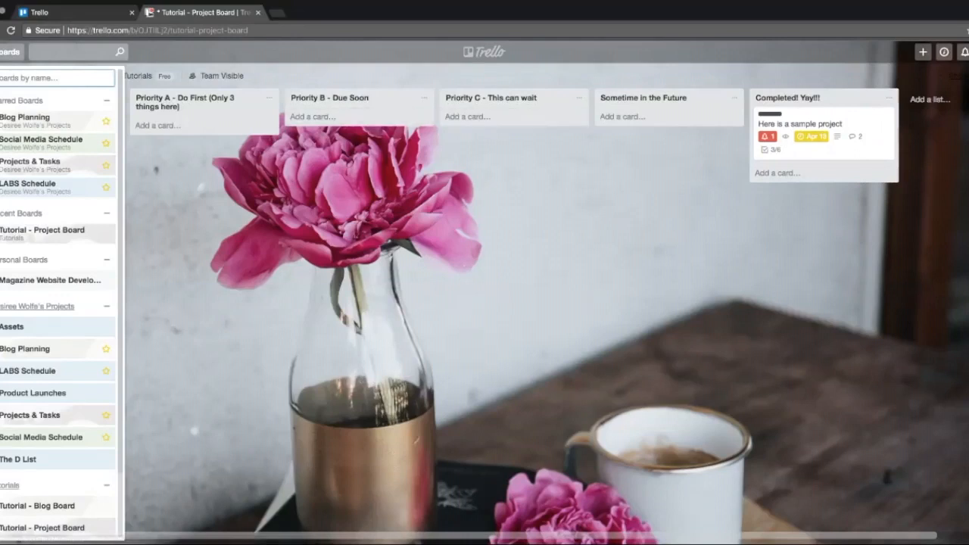
{"action": "left_click", "coordinate": [922, 51]}
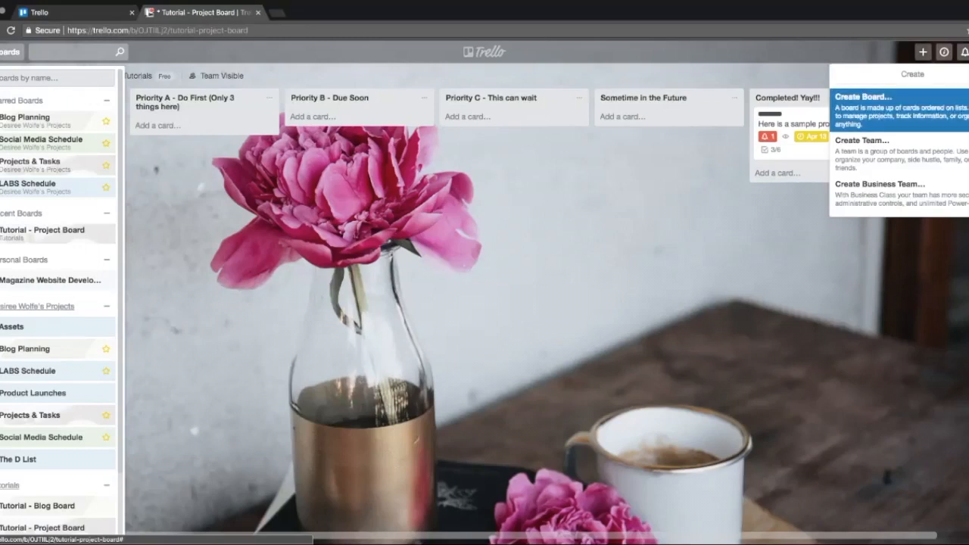
{"action": "left_click", "coordinate": [863, 97]}
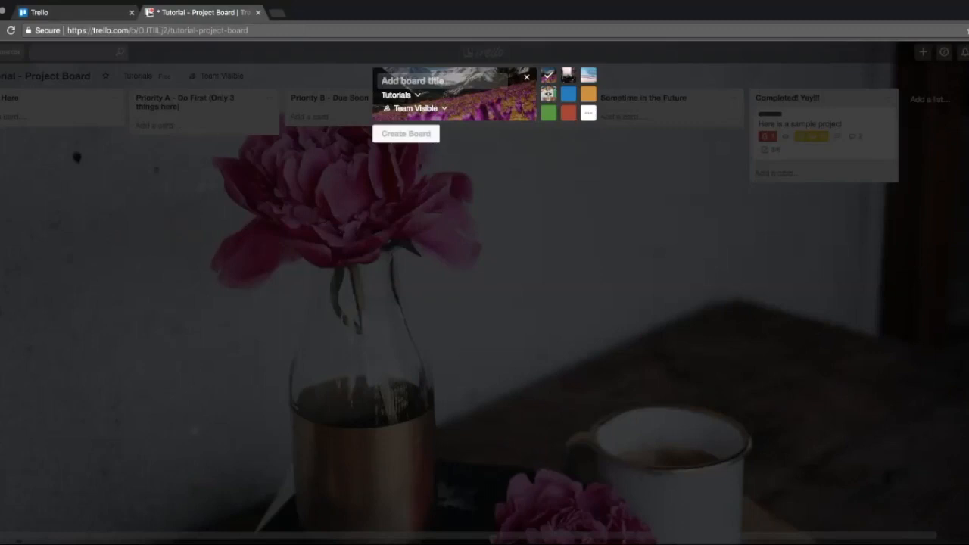
{"action": "type", "text": "sample Board"}
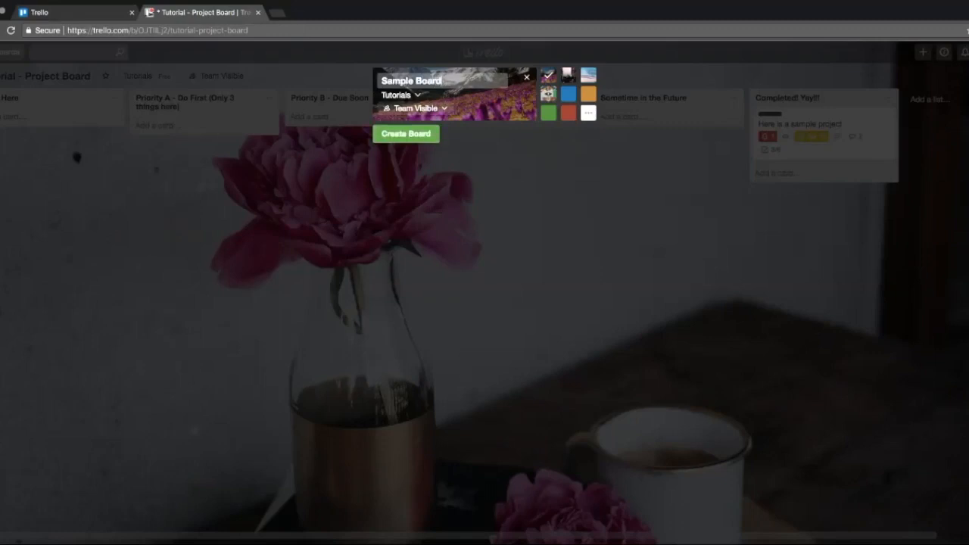
{"action": "key", "text": "Return"}
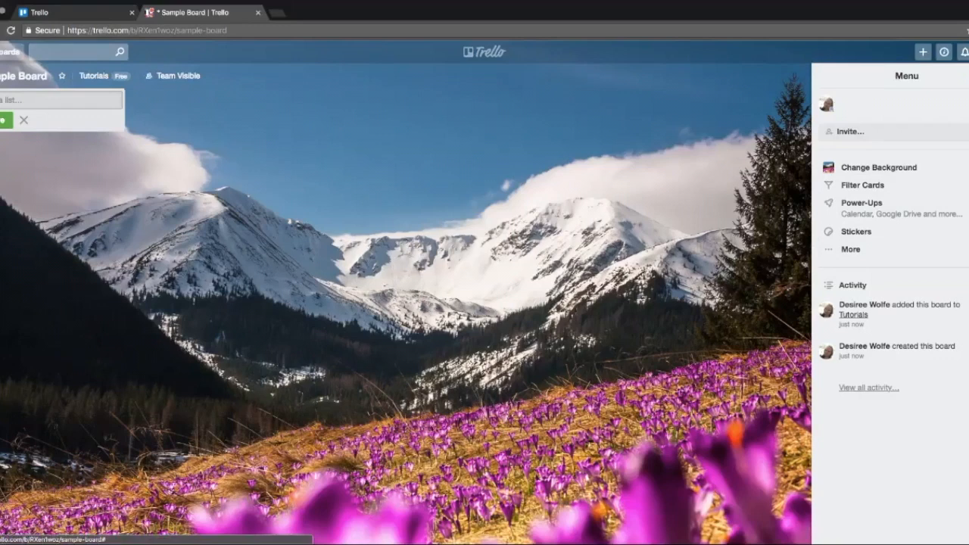
Step: Go back to the "Tutorial - Project Board" board
{"action": "left_click", "coordinate": [9, 51]}
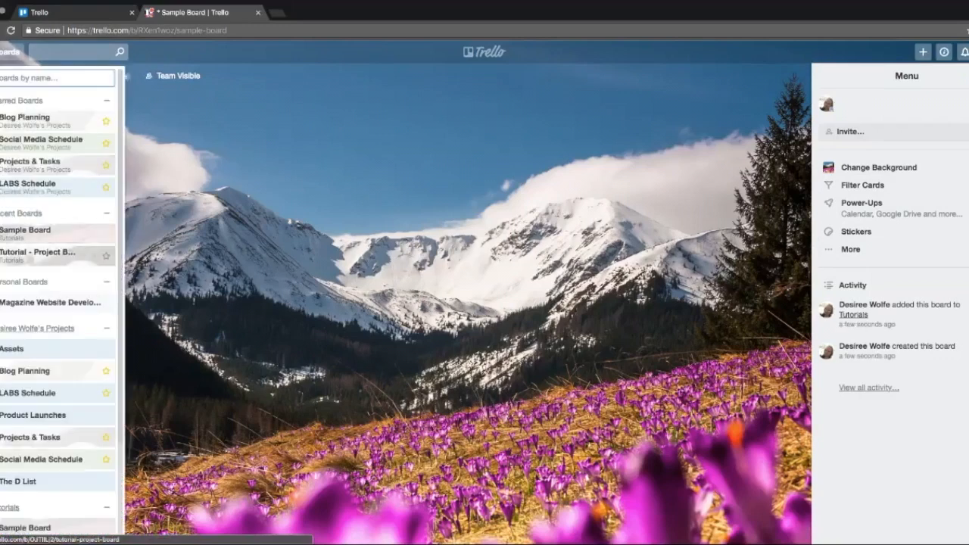
{"action": "left_click", "coordinate": [30, 252]}
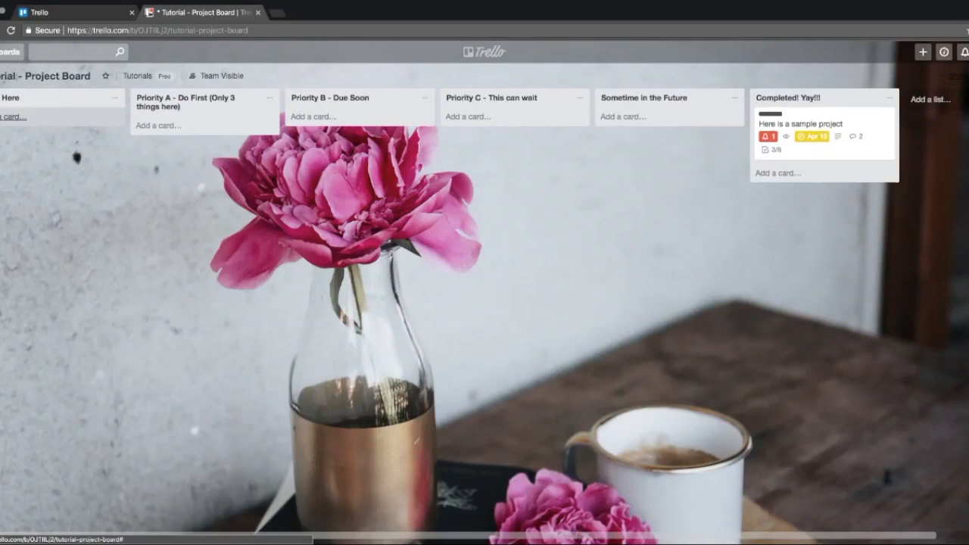
{"action": "left_click", "coordinate": [13, 116]}
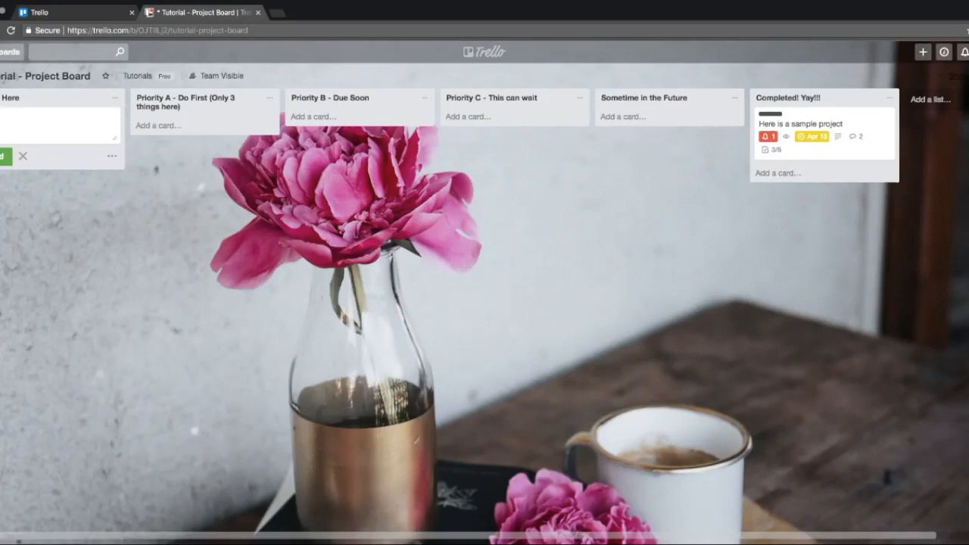
{"action": "left_click", "coordinate": [11, 98]}
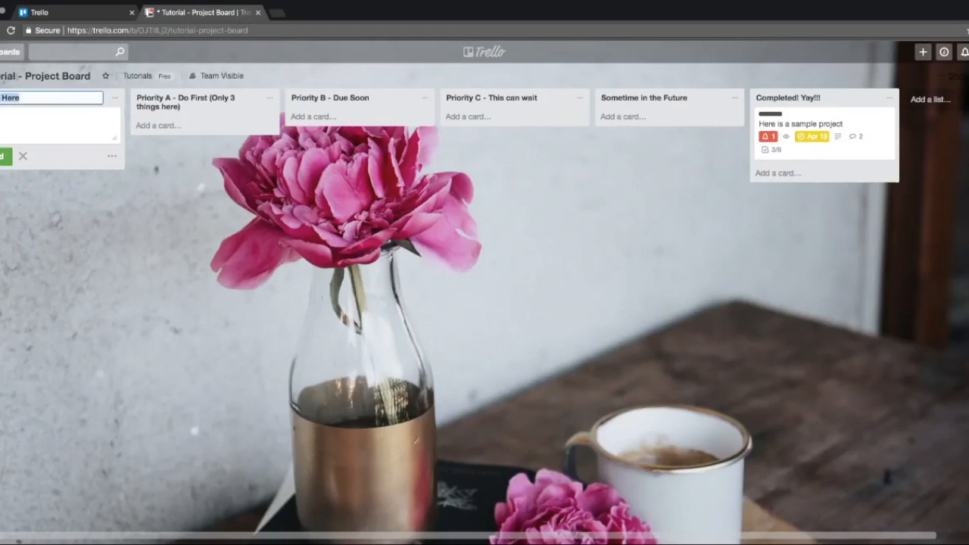
{"action": "key", "text": "Escape"}
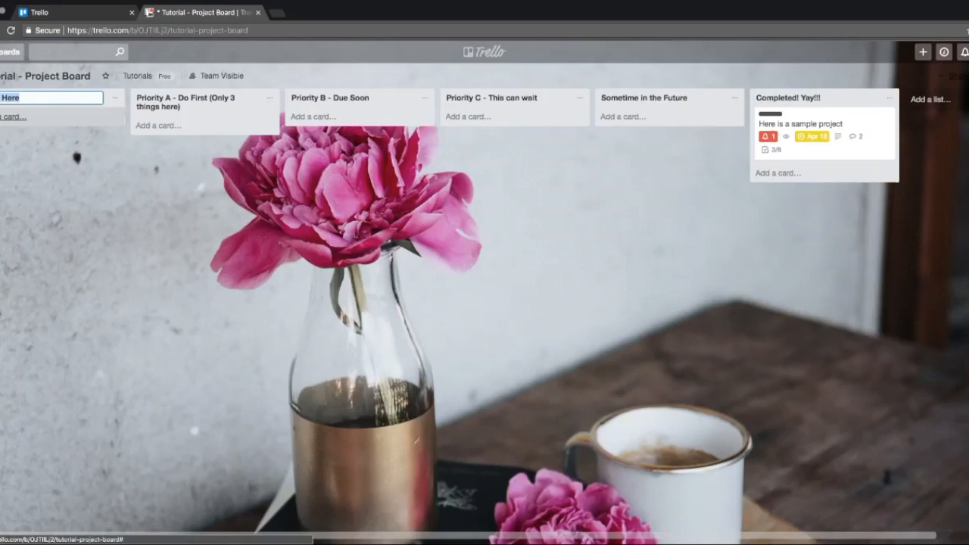
Step: Add a card named "Sample Card" to the Start Here list
{"action": "left_click", "coordinate": [13, 117]}
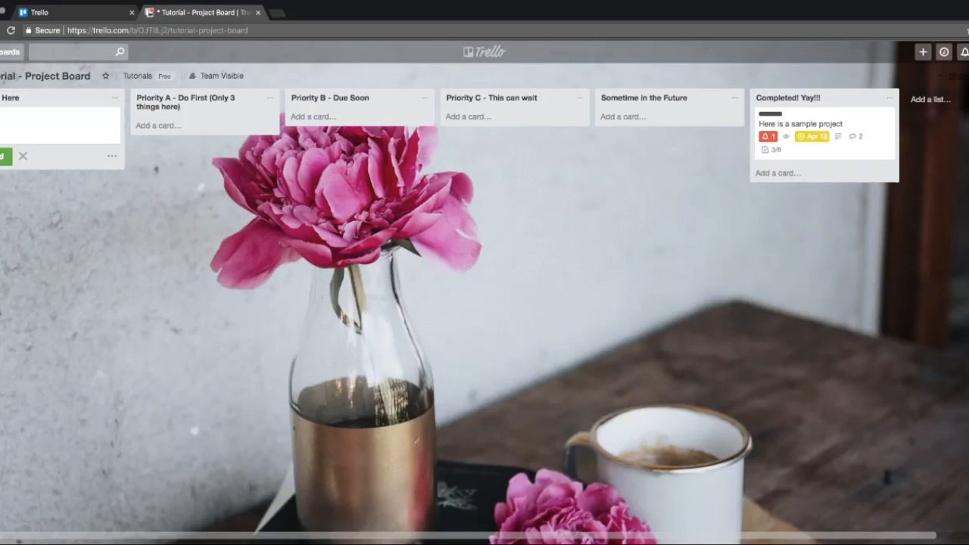
{"action": "type", "text": "Sample Card"}
{"action": "key", "text": "Return"}
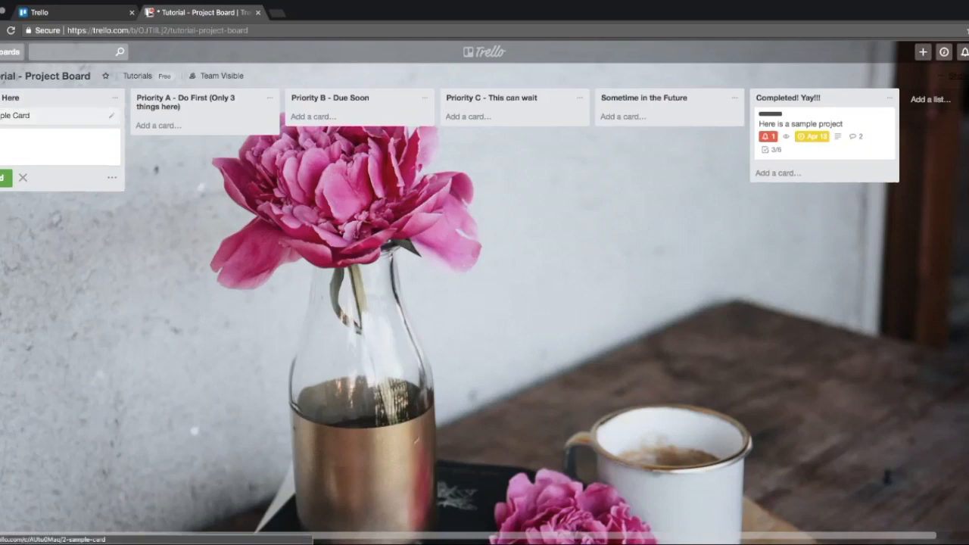
Step: Open the Sample Card and save "Sample description" as its description
{"action": "left_click", "coordinate": [60, 115]}
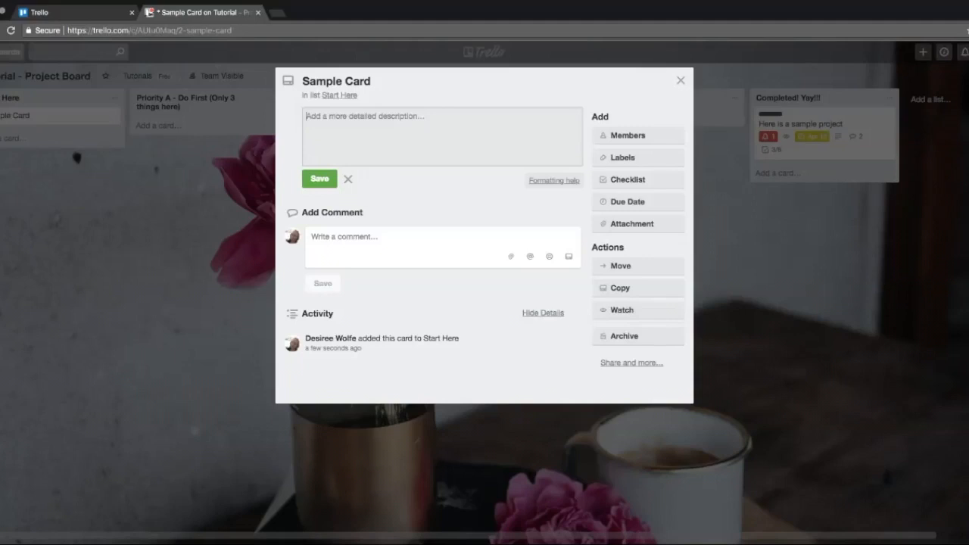
{"action": "left_click", "coordinate": [310, 81]}
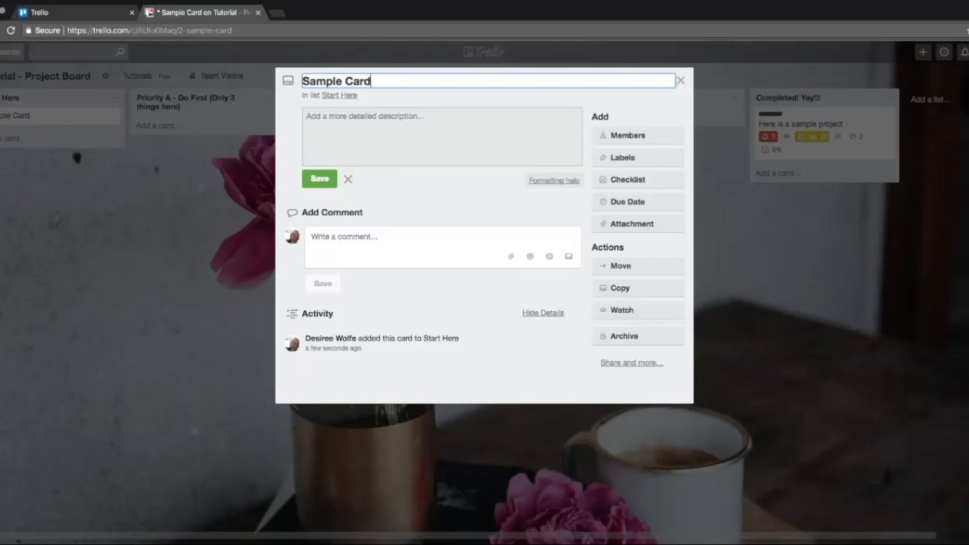
{"action": "left_click", "coordinate": [306, 116]}
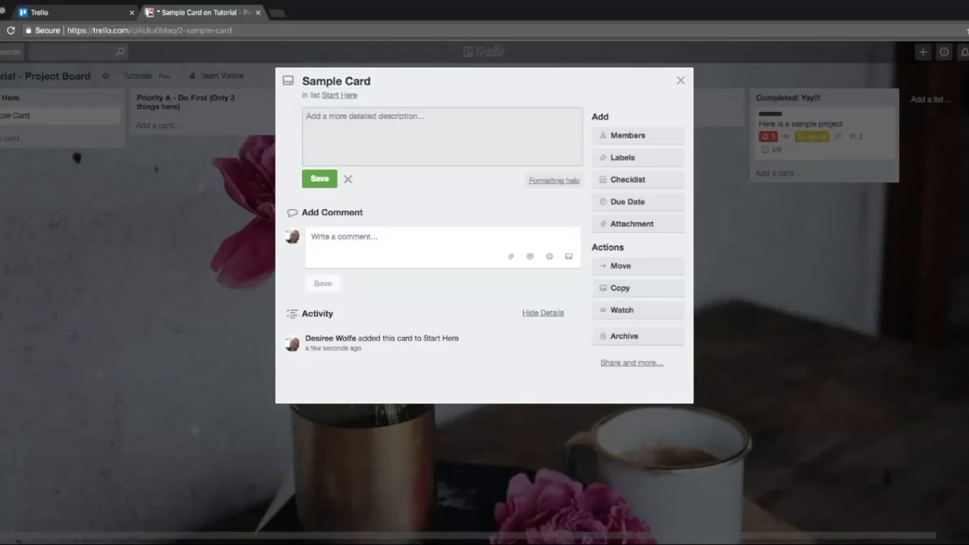
{"action": "type", "text": "Sam"}
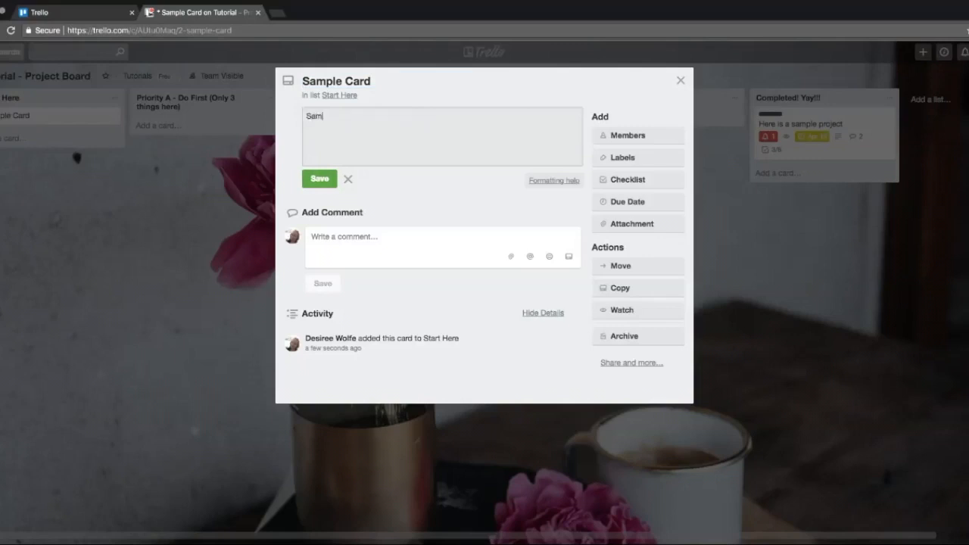
{"action": "type", "text": "ple tescription"}
{"action": "key", "text": "ctrl+Return"}
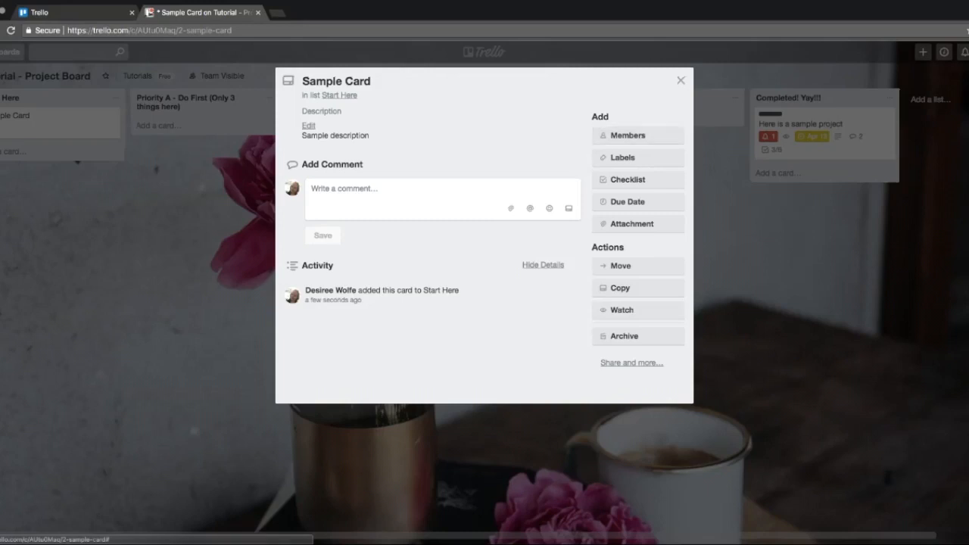
Step: View the board members who can be assigned to the Sample Card
{"action": "left_click", "coordinate": [636, 134]}
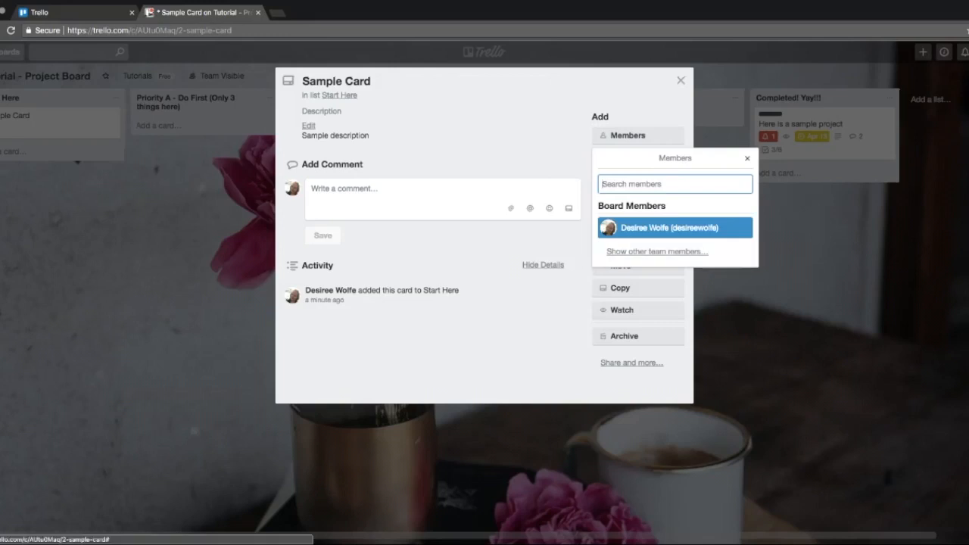
{"action": "left_click", "coordinate": [747, 158]}
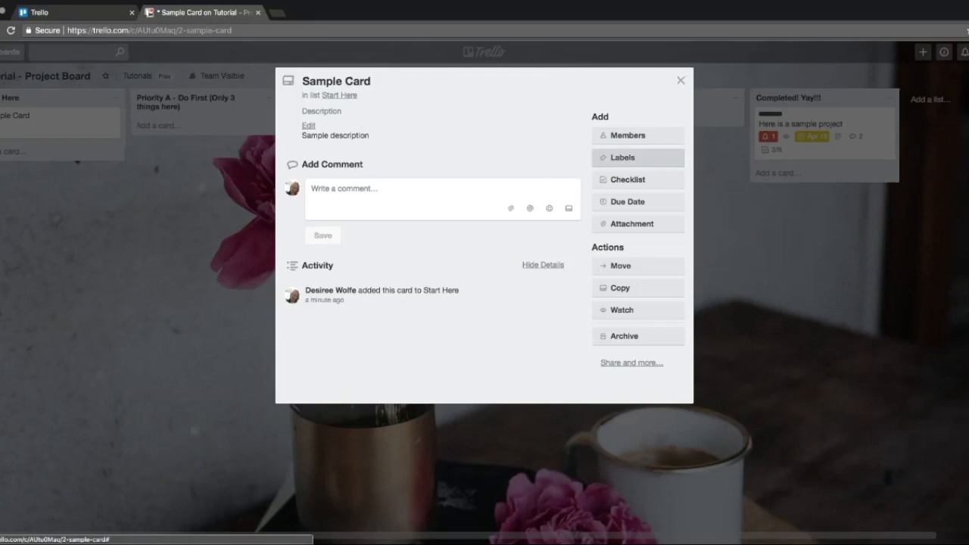
Step: Delete the pink MomsAndWine label and view the edit options of the Completed label
{"action": "left_click", "coordinate": [638, 157]}
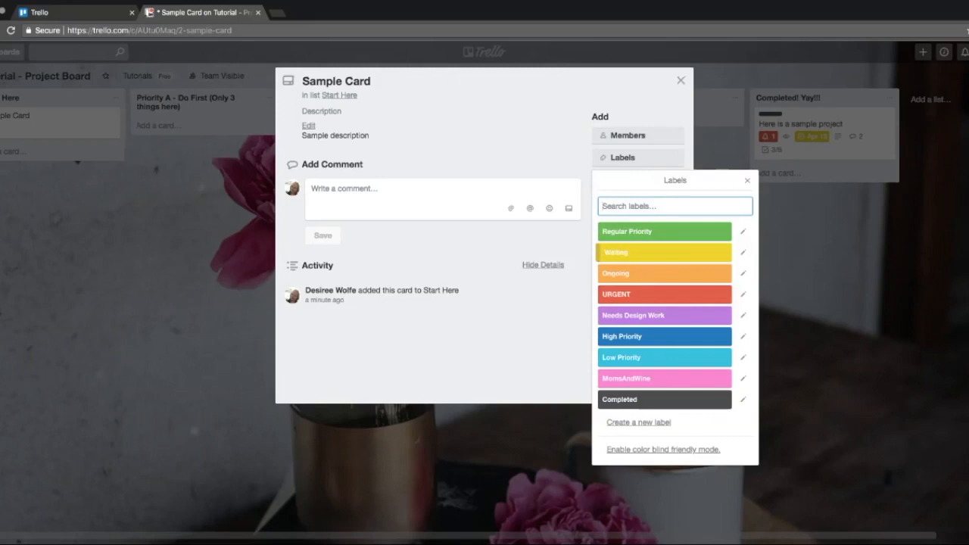
{"action": "key", "text": "Down"}
{"action": "key", "text": "Down"}
{"action": "key", "text": "Down"}
{"action": "key", "text": "Down"}
{"action": "key", "text": "Down"}
{"action": "left_click", "coordinate": [744, 378]}
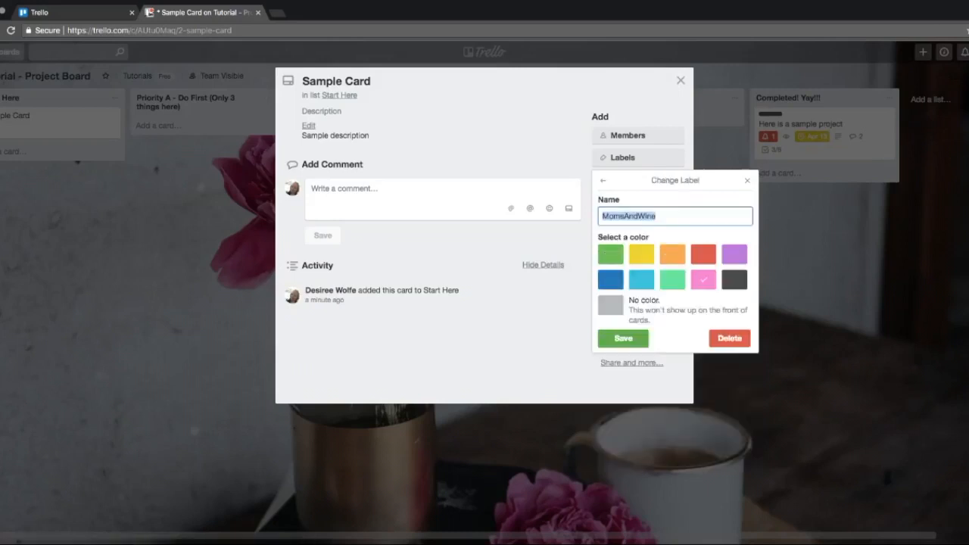
{"action": "left_click", "coordinate": [729, 338]}
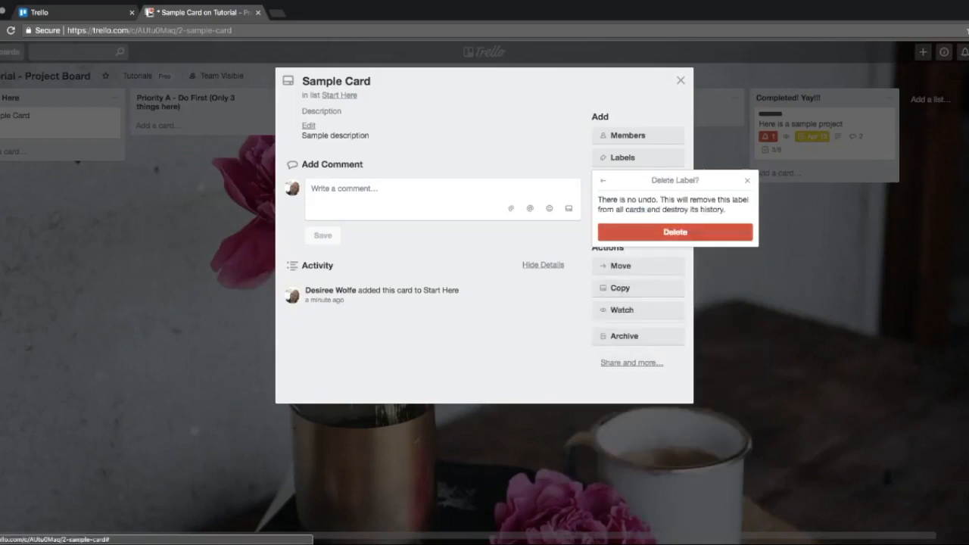
{"action": "left_click", "coordinate": [675, 231]}
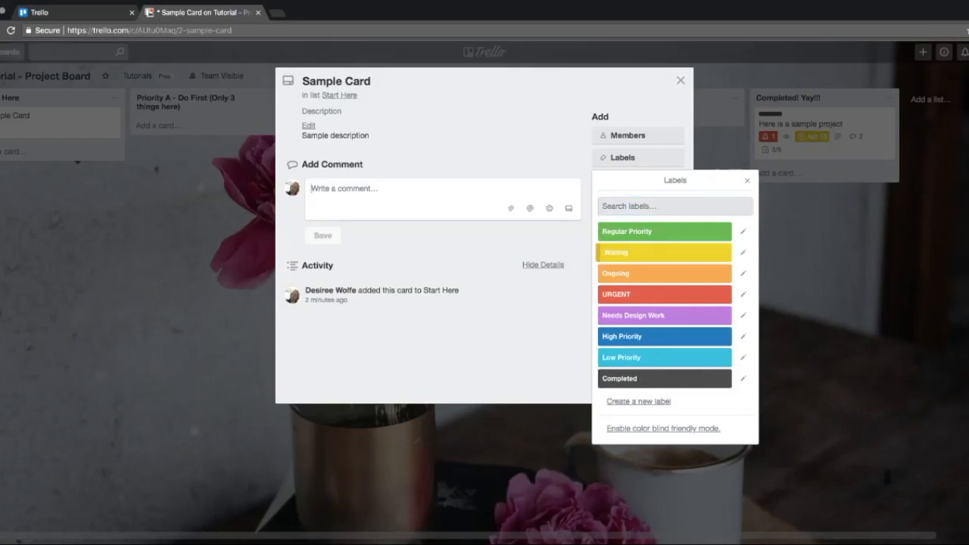
{"action": "left_click", "coordinate": [742, 379]}
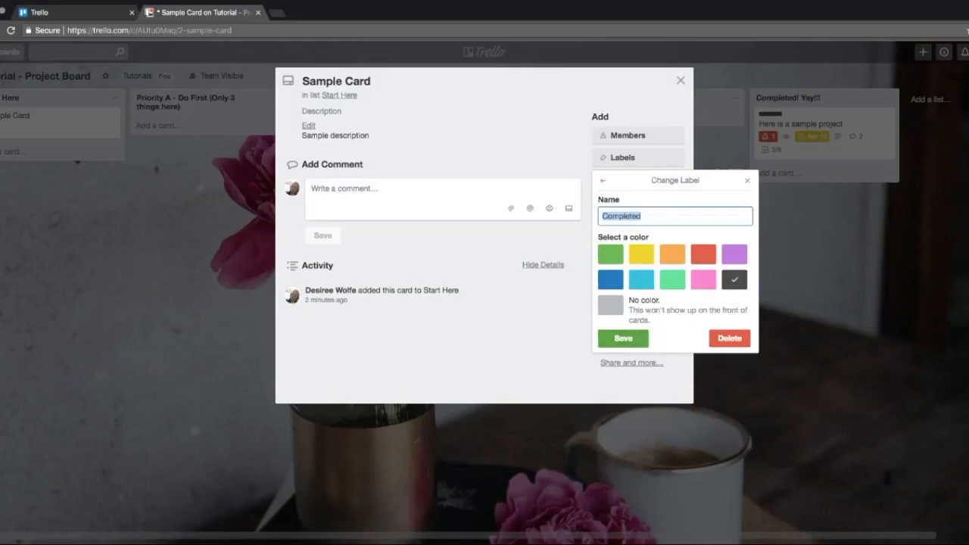
{"action": "left_click", "coordinate": [747, 181]}
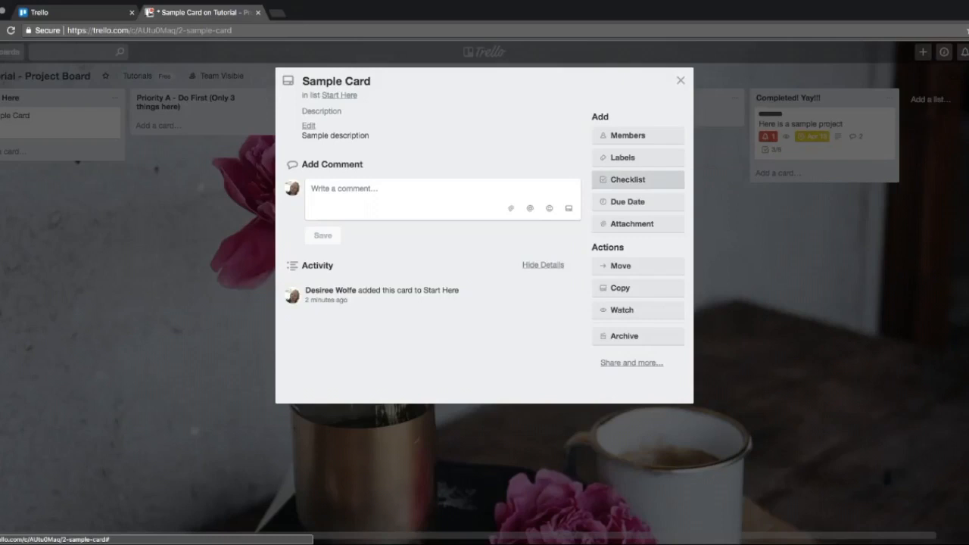
Step: Add a checklist to the Sample Card with its items copied from the existing Sample Checklist
{"action": "left_click", "coordinate": [638, 179]}
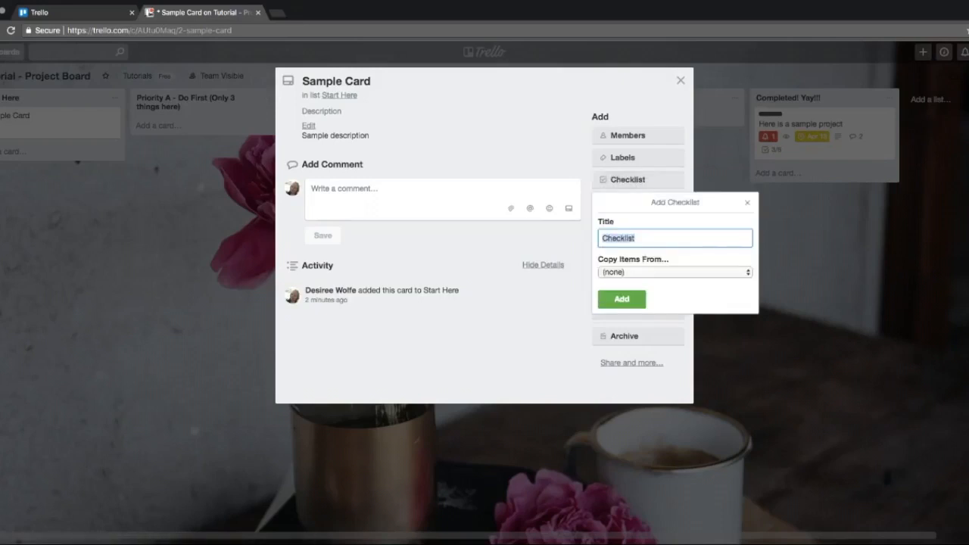
{"action": "left_click", "coordinate": [675, 273]}
{"action": "key", "text": "Escape"}
{"action": "left_click", "coordinate": [638, 239]}
{"action": "left_click", "coordinate": [674, 272]}
{"action": "left_click", "coordinate": [645, 303]}
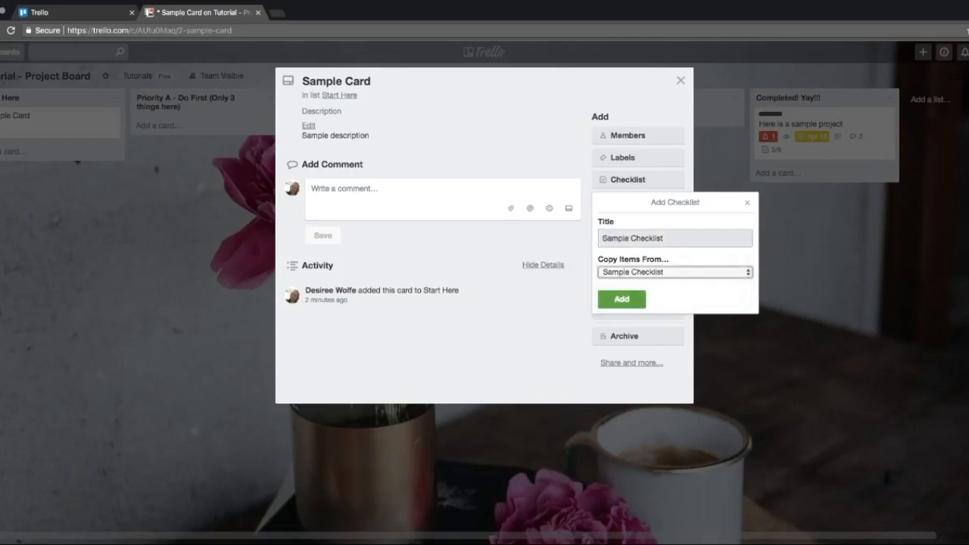
{"action": "left_click", "coordinate": [621, 299]}
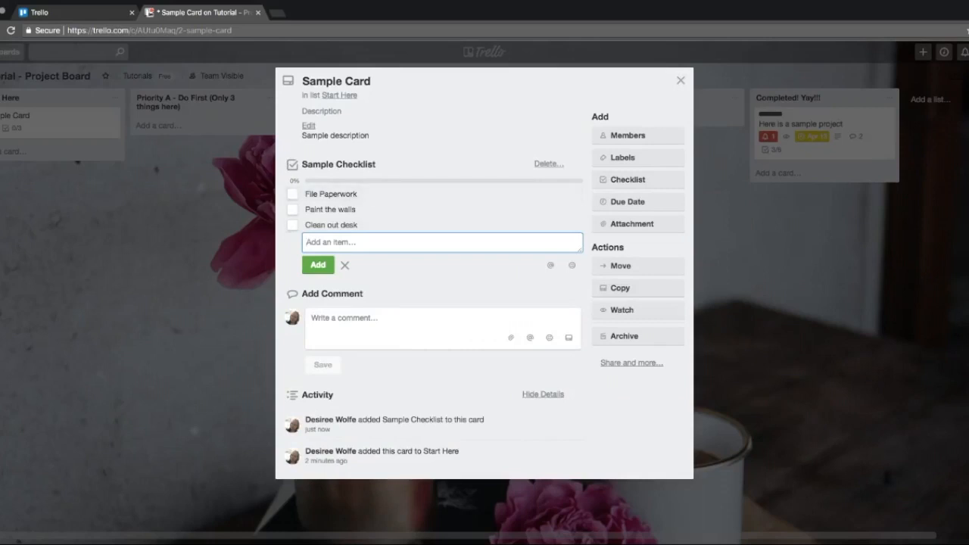
Step: Mark the "File Paperwork" item in the Sample Checklist as complete, leaving its text unedited
{"action": "left_click", "coordinate": [331, 195]}
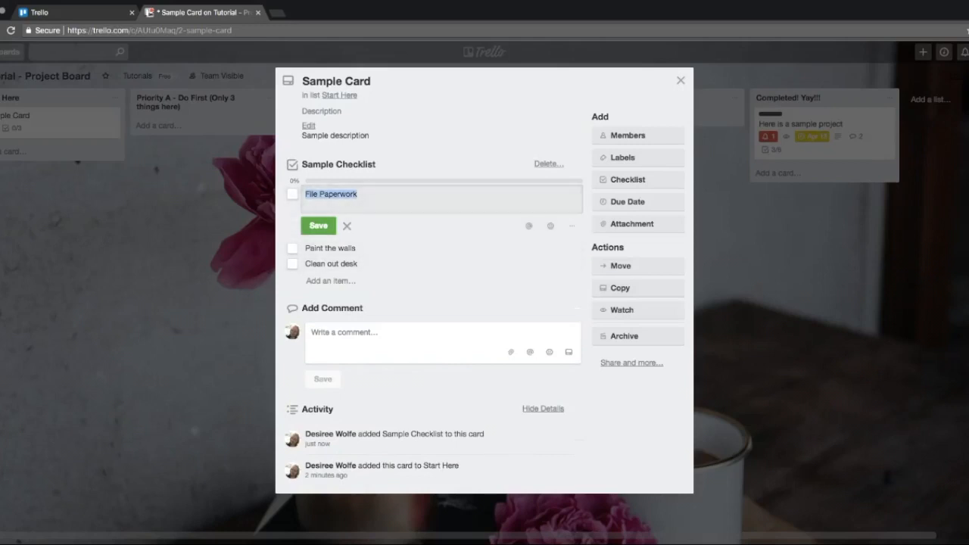
{"action": "left_click", "coordinate": [347, 226]}
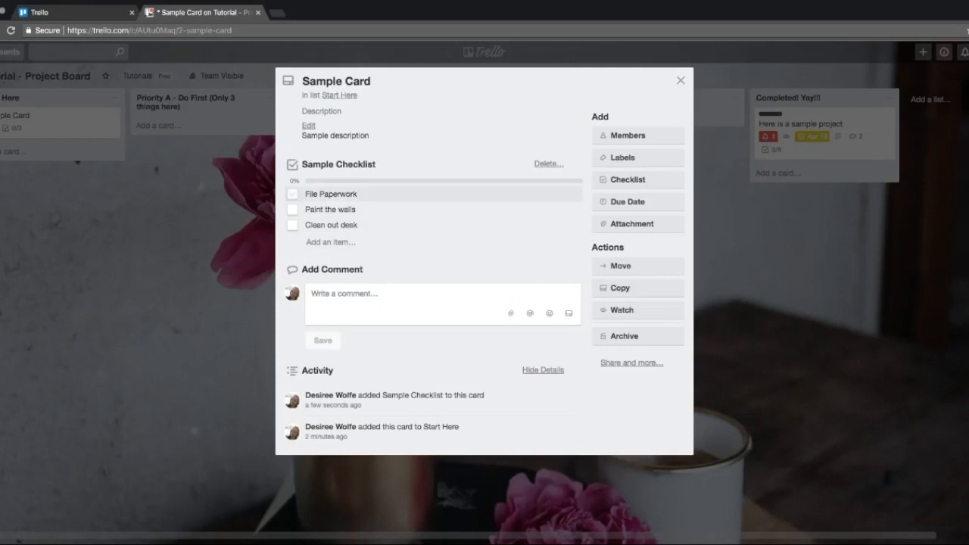
{"action": "left_click", "coordinate": [293, 194]}
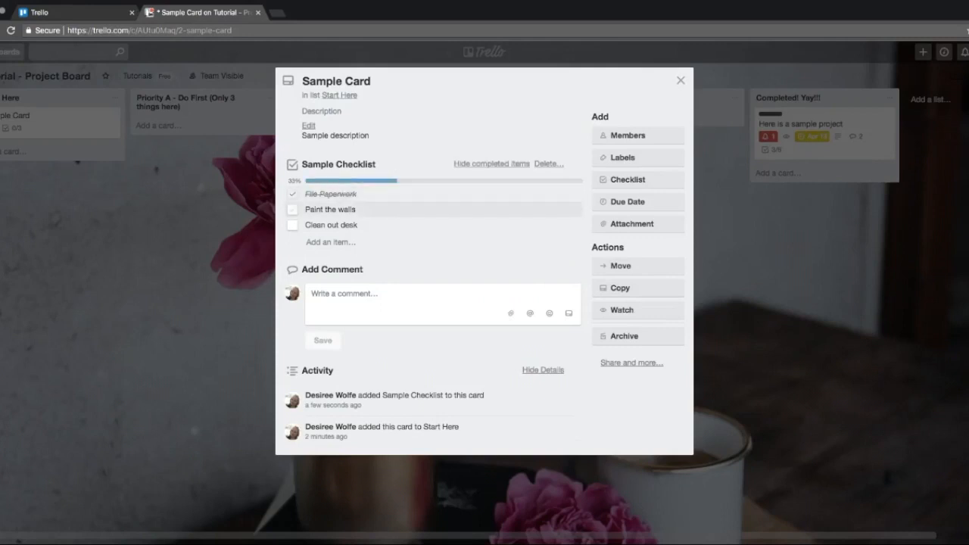
Step: Mark "Paint the walls" and "Clean out desk" as complete and add a second checklist with items copied from Sample Checklist
{"action": "left_click", "coordinate": [292, 209]}
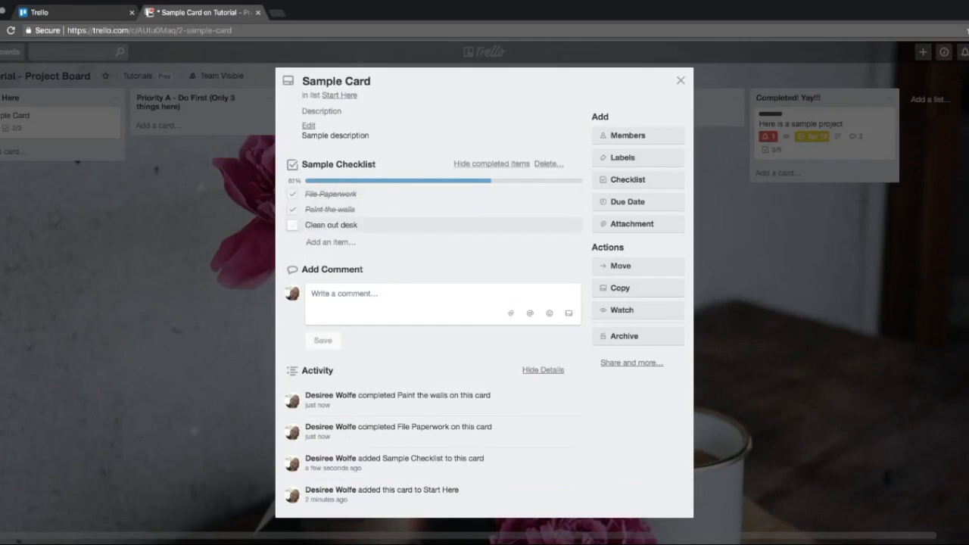
{"action": "left_click", "coordinate": [293, 225]}
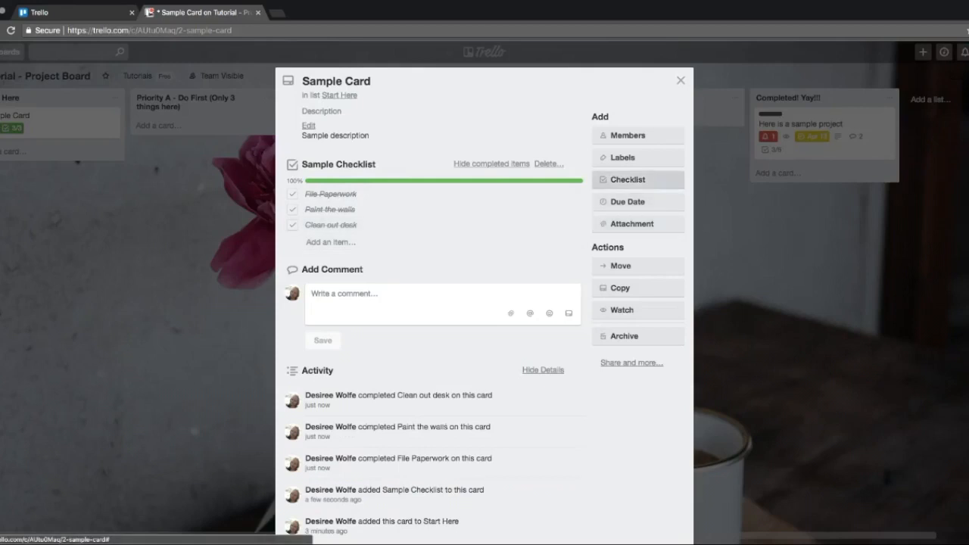
{"action": "left_click", "coordinate": [635, 180]}
{"action": "left_click", "coordinate": [674, 273]}
{"action": "left_click", "coordinate": [644, 293]}
{"action": "left_click", "coordinate": [622, 299]}
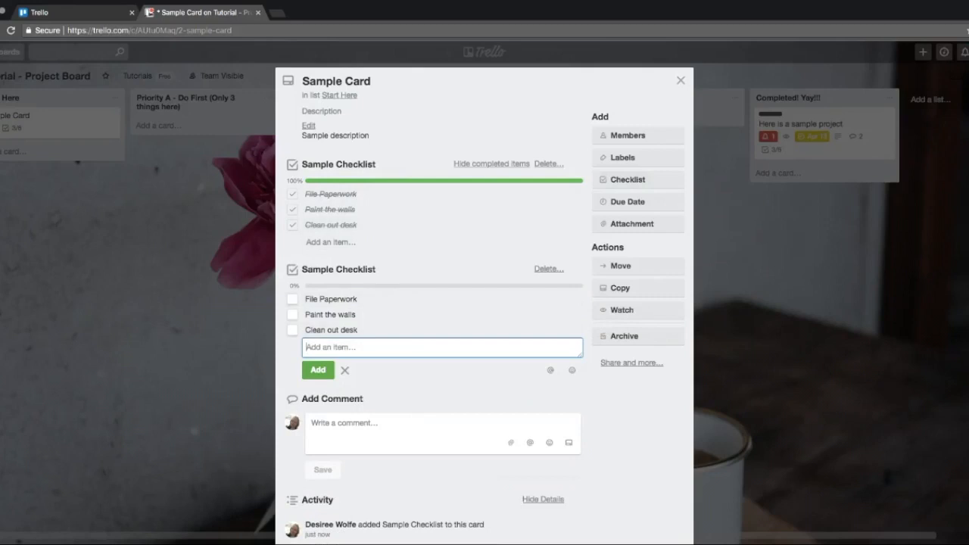
Step: Open the card title and the titles of both Sample Checklists for editing
{"action": "left_click", "coordinate": [303, 81]}
{"action": "left_click_drag", "start_coordinate": [303, 81], "coordinate": [371, 81]}
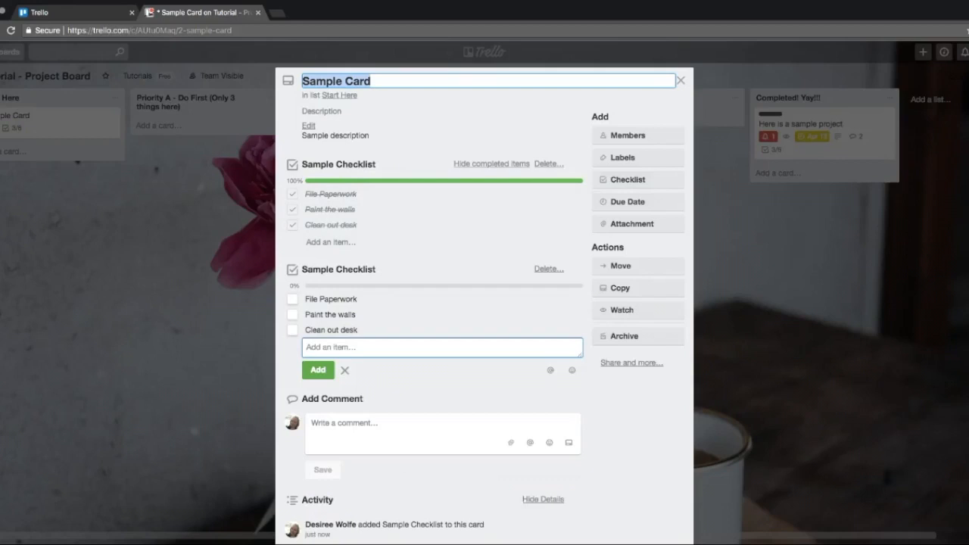
{"action": "left_click", "coordinate": [372, 81]}
{"action": "left_click", "coordinate": [338, 164]}
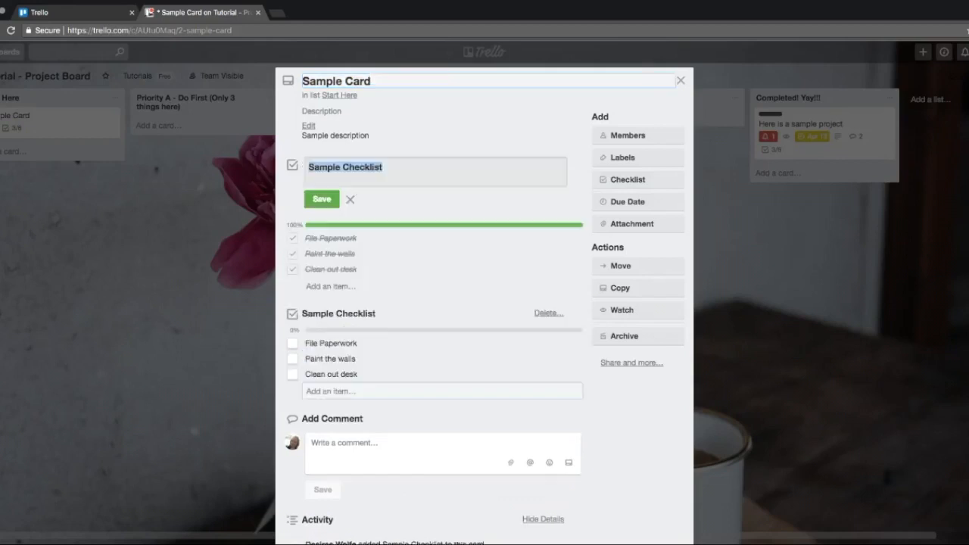
{"action": "left_click", "coordinate": [332, 199]}
{"action": "left_click", "coordinate": [338, 313]}
{"action": "left_click", "coordinate": [386, 274]}
{"action": "left_click_drag", "start_coordinate": [383, 273], "coordinate": [308, 272]}
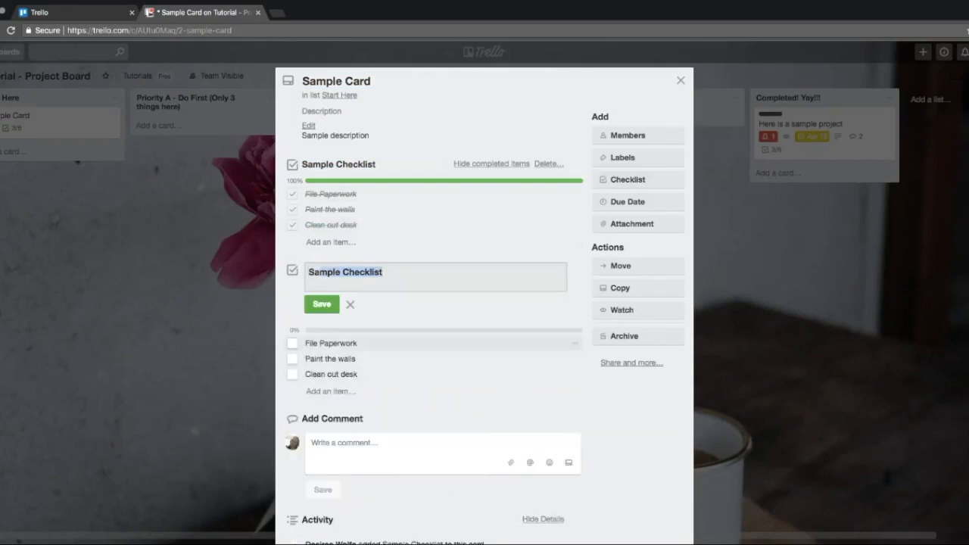
{"action": "left_click", "coordinate": [326, 307]}
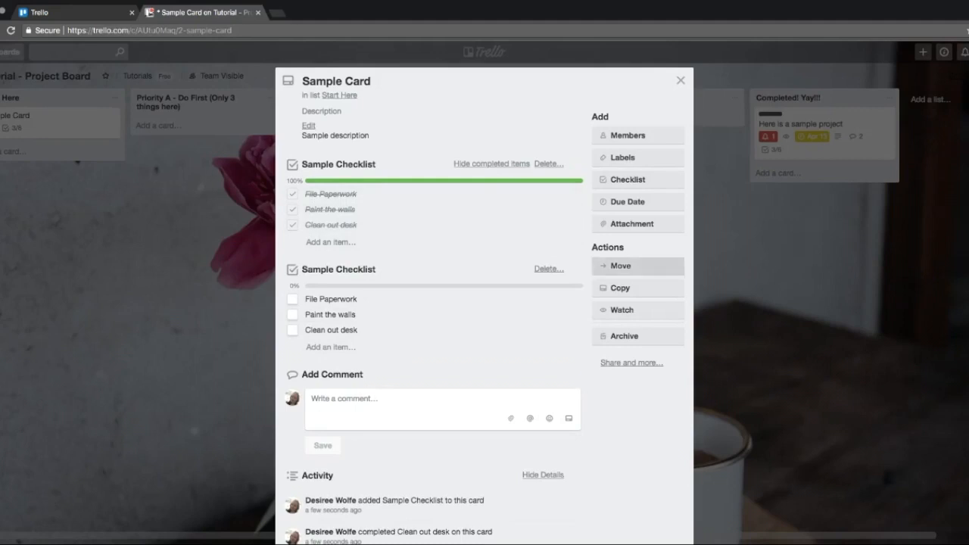
Step: Set the Sample Card's due date to 4/14/2018 at 12:00 PM
{"action": "left_click", "coordinate": [636, 202]}
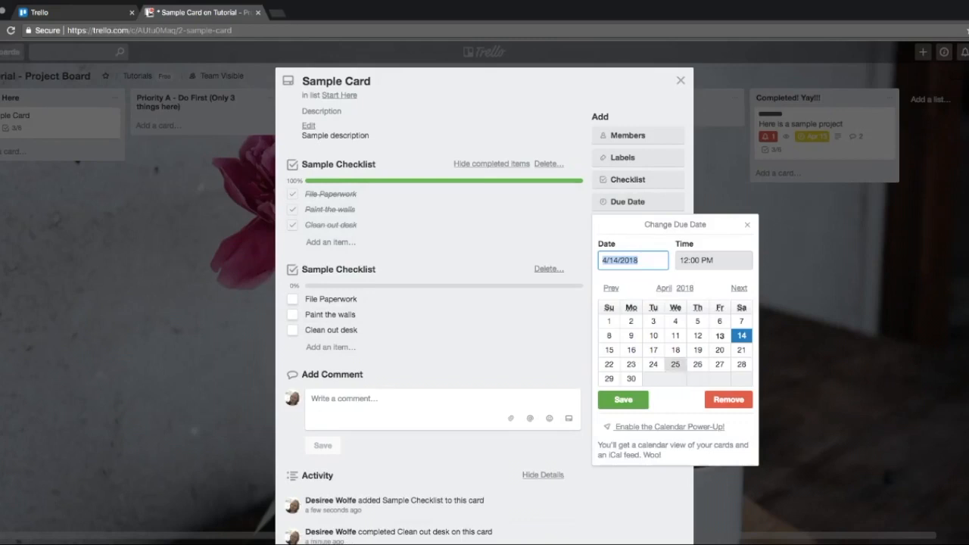
{"action": "left_click", "coordinate": [623, 399]}
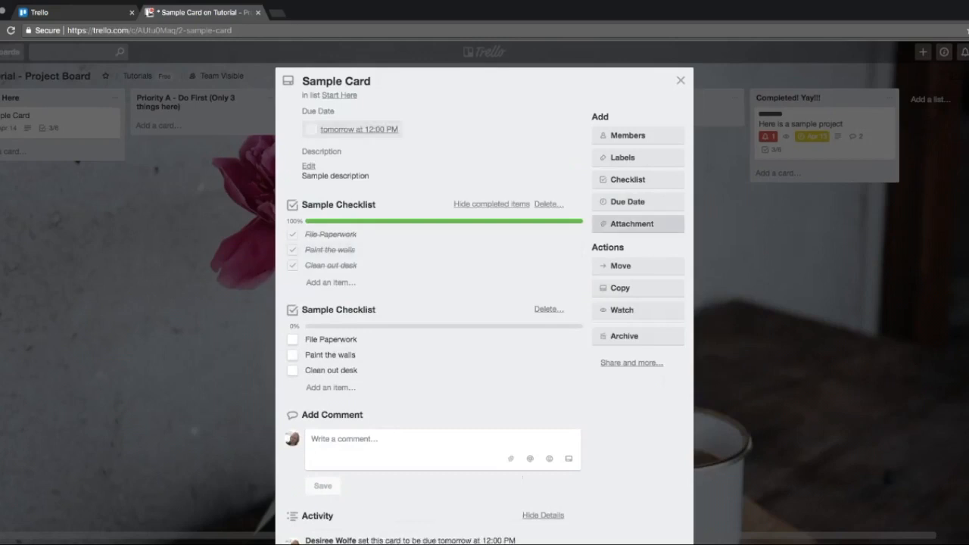
{"action": "left_click", "coordinate": [636, 201]}
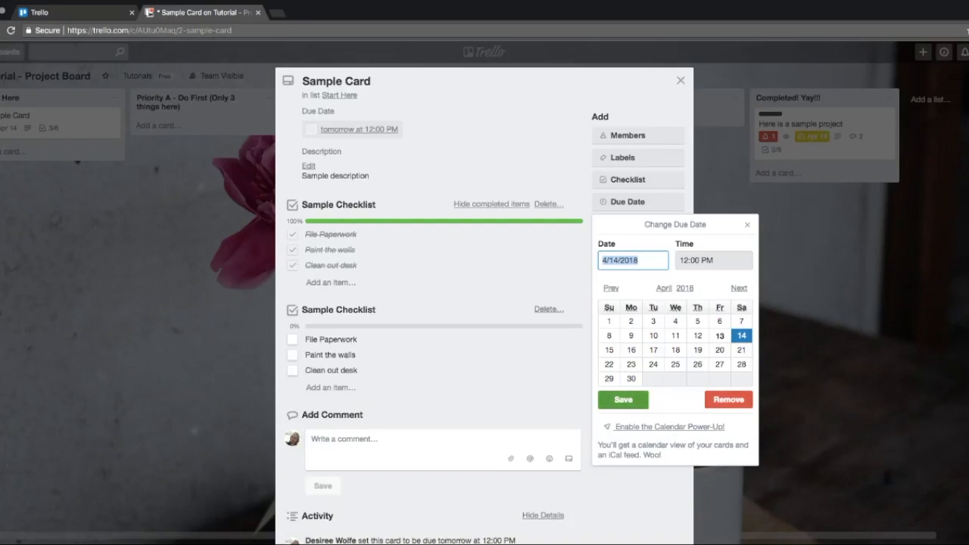
{"action": "left_click", "coordinate": [623, 400]}
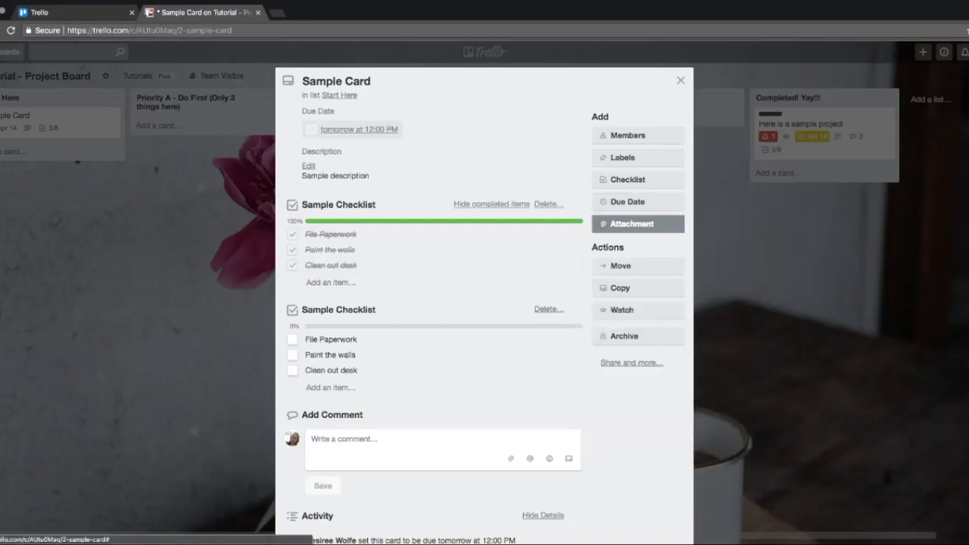
Step: View the attachment sources for the Sample Card, trying Google Drive and the option to attach a link
{"action": "left_click", "coordinate": [632, 224]}
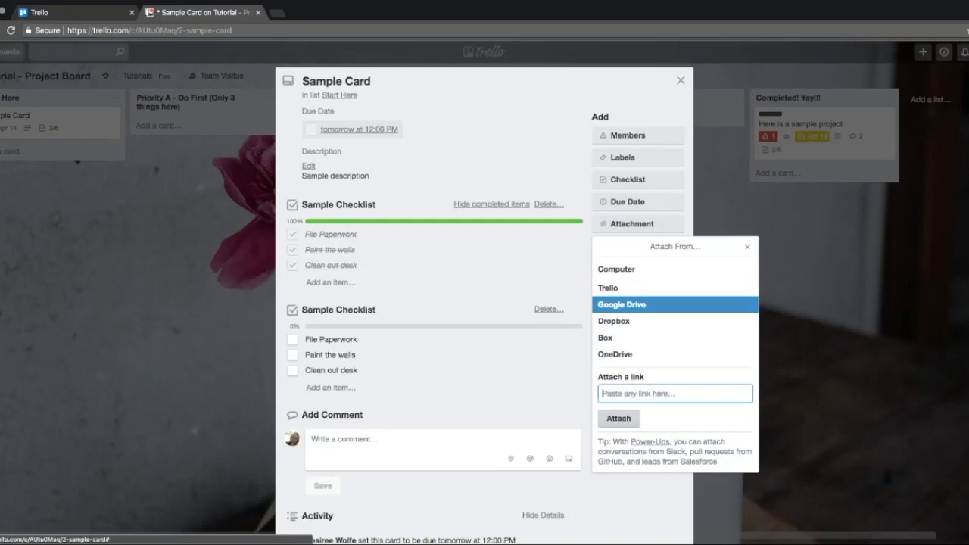
{"action": "left_click", "coordinate": [621, 304]}
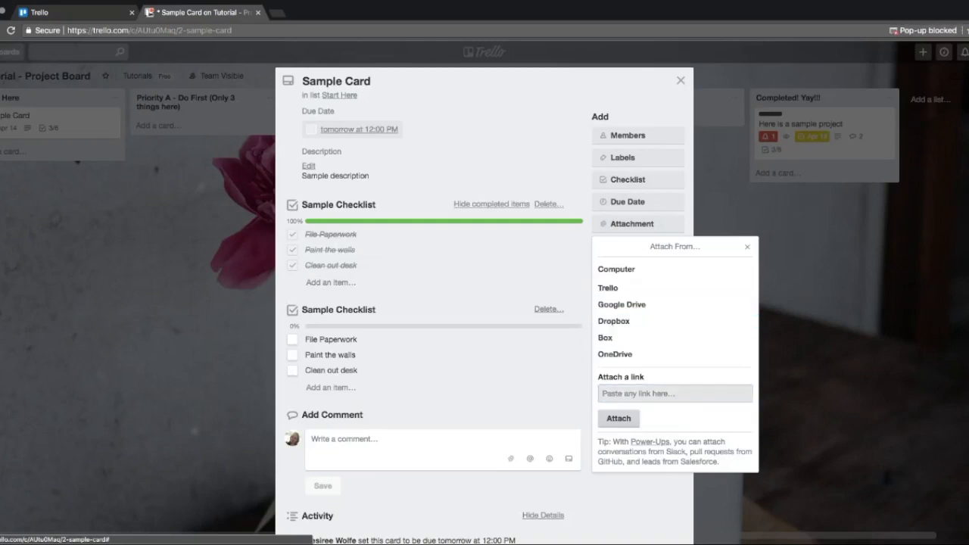
{"action": "left_click", "coordinate": [606, 393]}
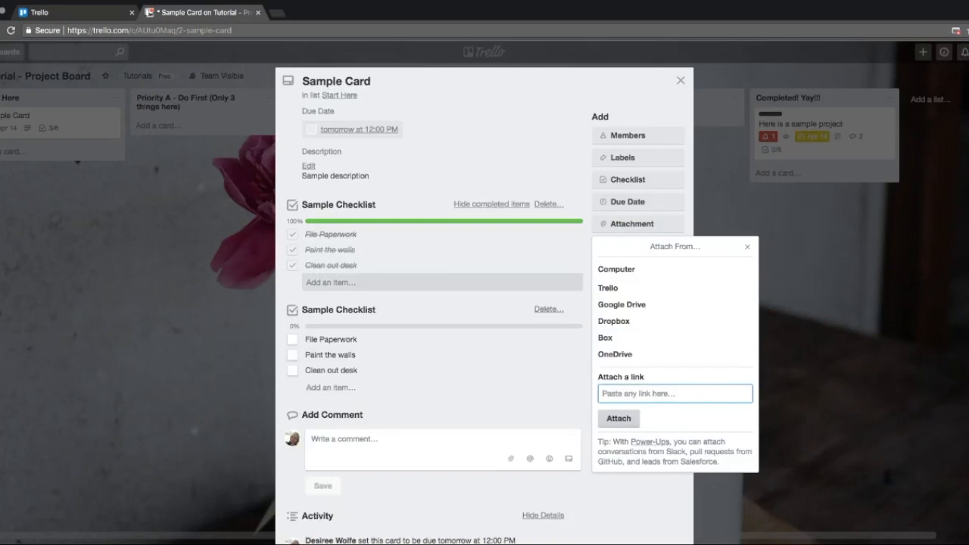
{"action": "scroll", "coordinate": [439, 263], "scroll_direction": "down", "scroll_amount": 1}
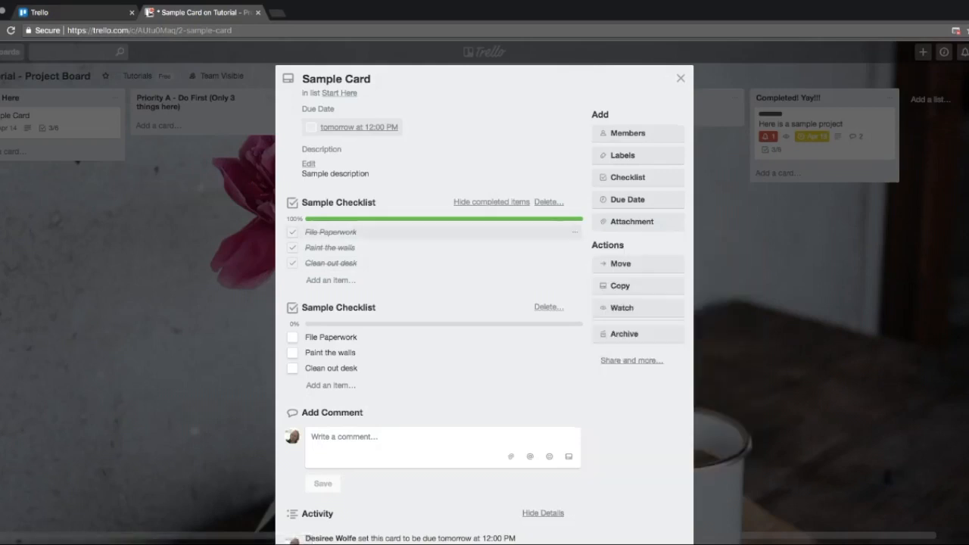
Step: Try to move the Sample Card to position 1 in the Monday list of the Social Media Schedule board
{"action": "left_click", "coordinate": [621, 263]}
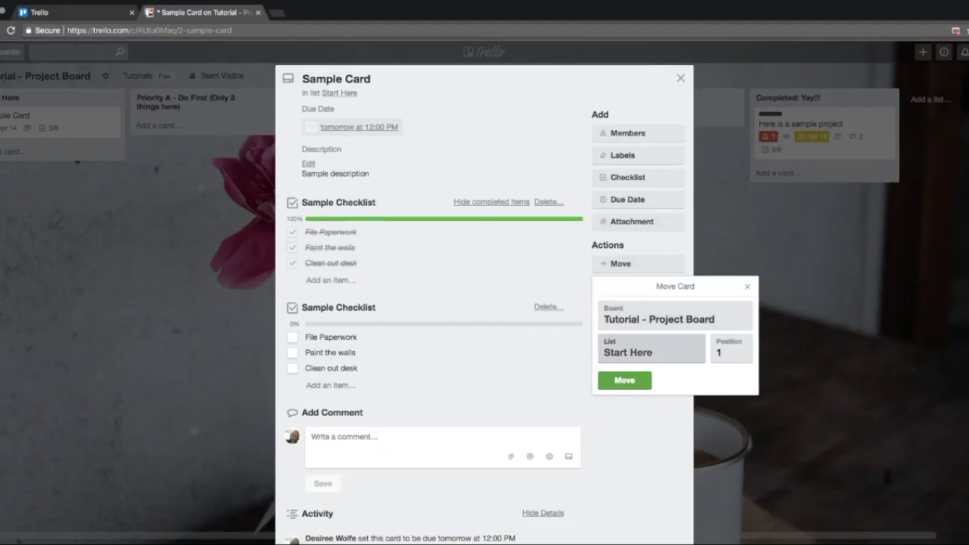
{"action": "left_click", "coordinate": [652, 350]}
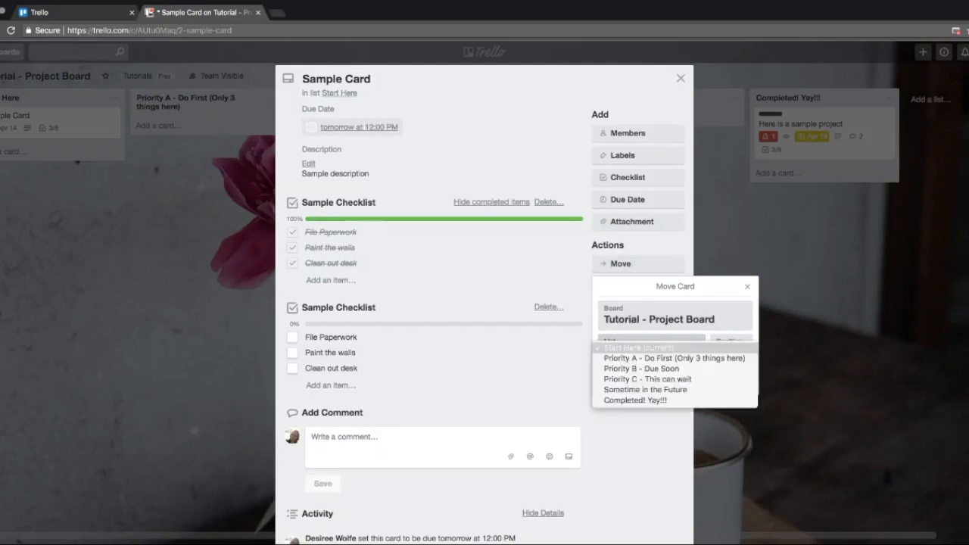
{"action": "left_click", "coordinate": [651, 349]}
{"action": "left_click", "coordinate": [666, 316]}
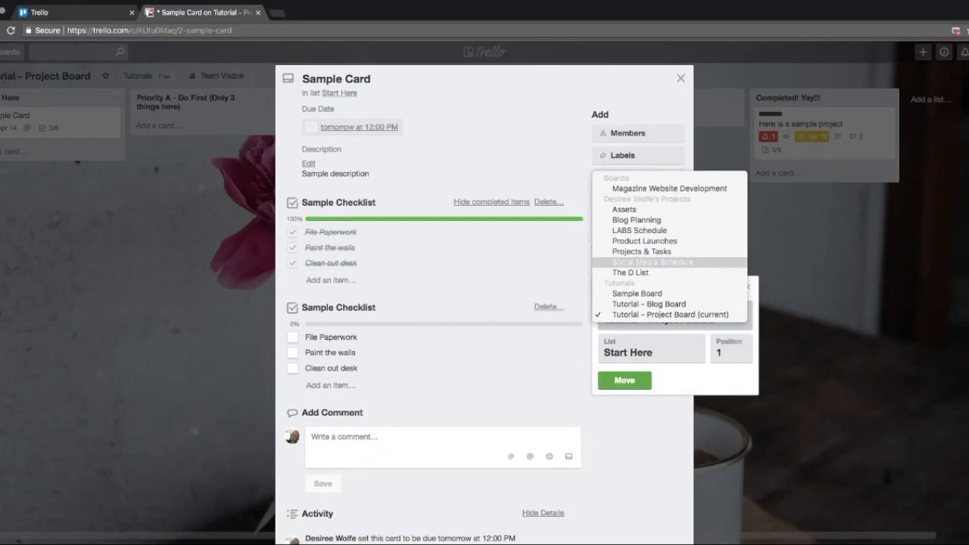
{"action": "left_click", "coordinate": [653, 262]}
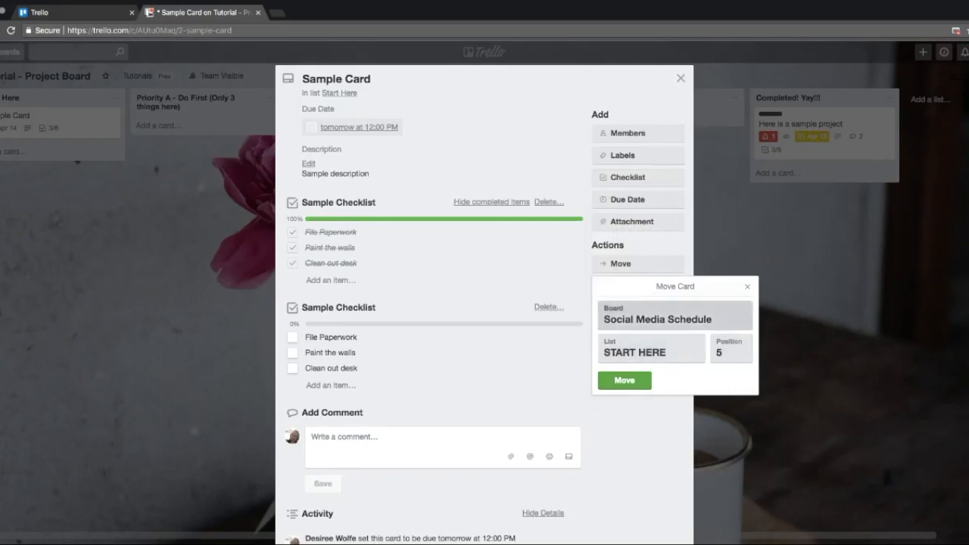
{"action": "left_click", "coordinate": [651, 349]}
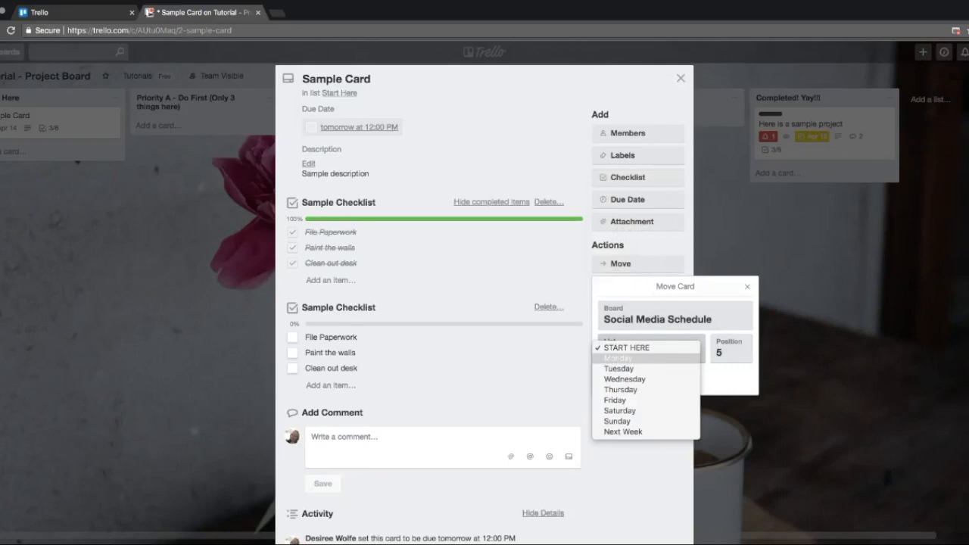
{"action": "left_click", "coordinate": [618, 357]}
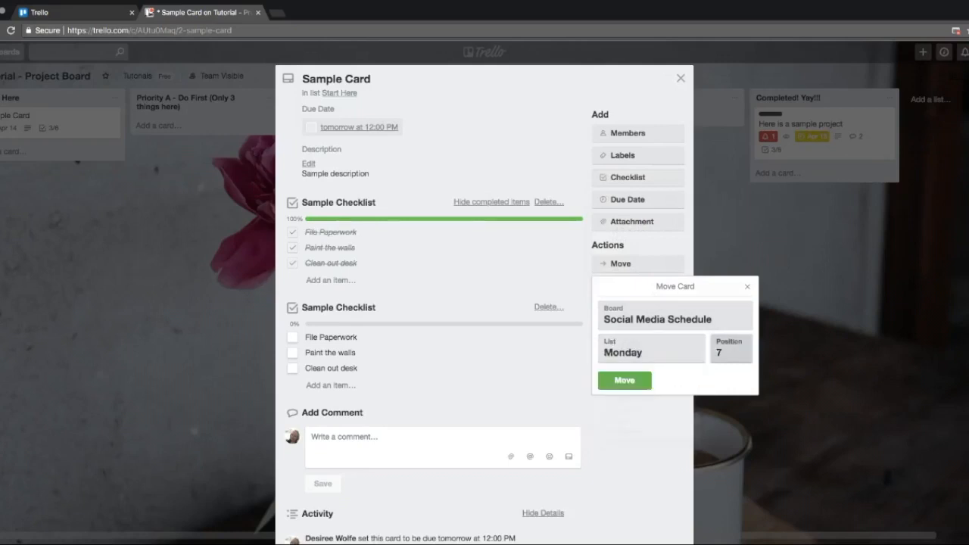
{"action": "left_click", "coordinate": [731, 350]}
{"action": "left_click", "coordinate": [723, 286]}
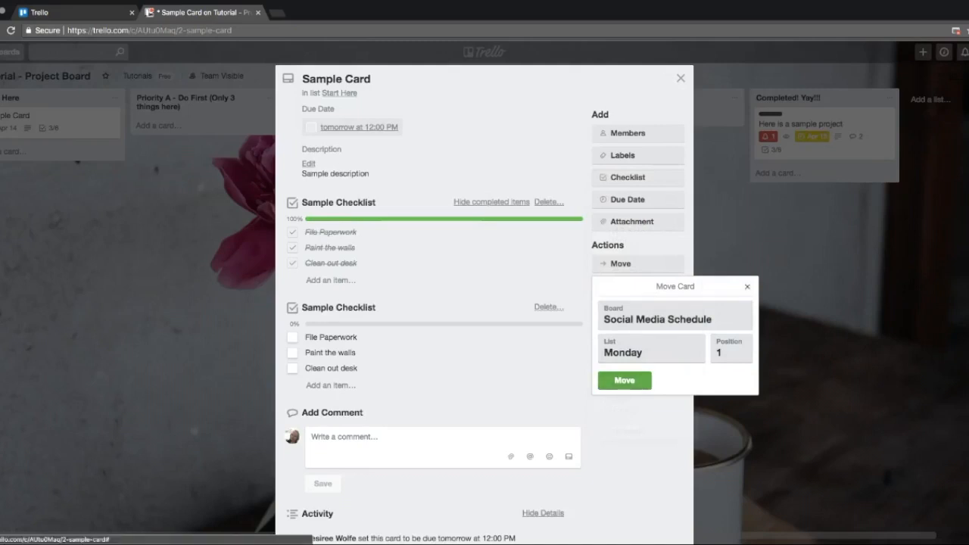
{"action": "left_click", "coordinate": [625, 380]}
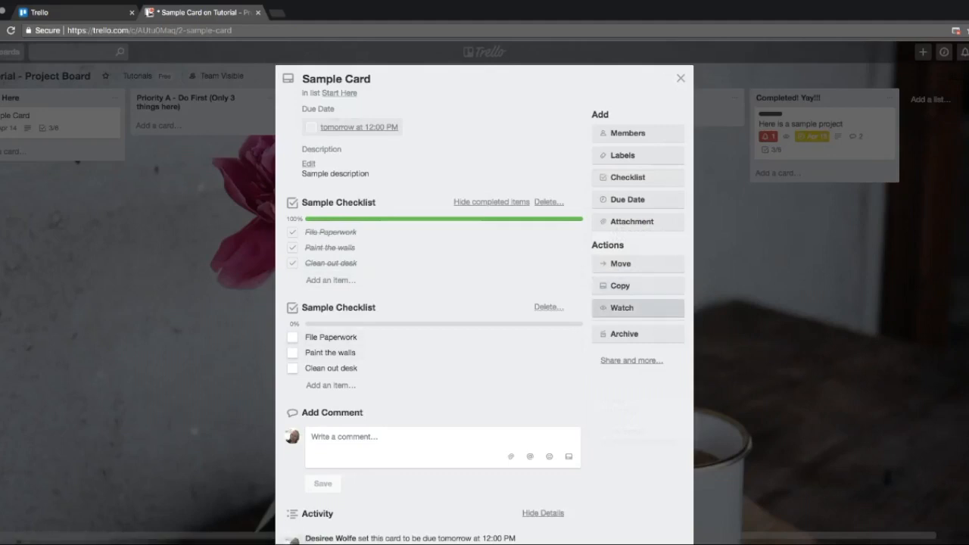
Step: Start watching the Sample Card and view its sharing, printing and export options
{"action": "left_click", "coordinate": [632, 308]}
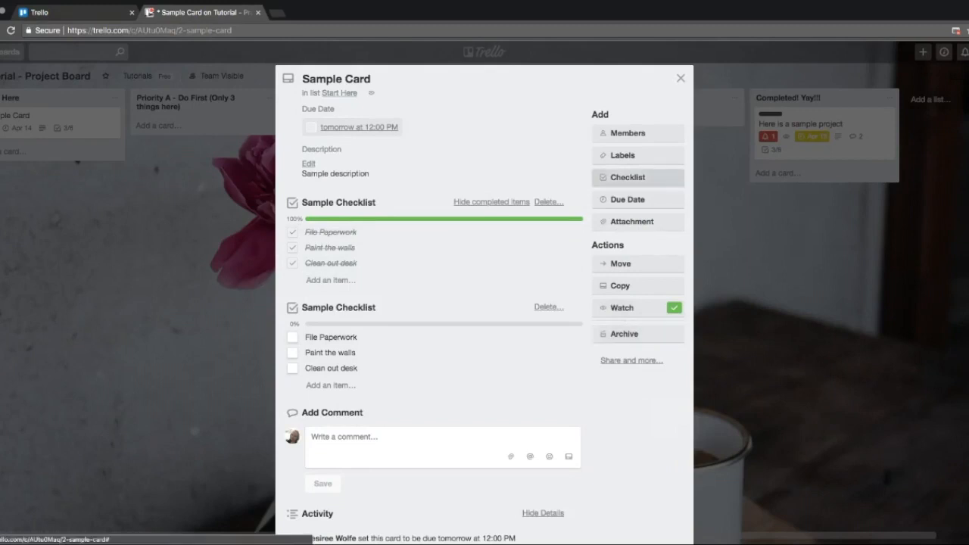
{"action": "left_click", "coordinate": [632, 361]}
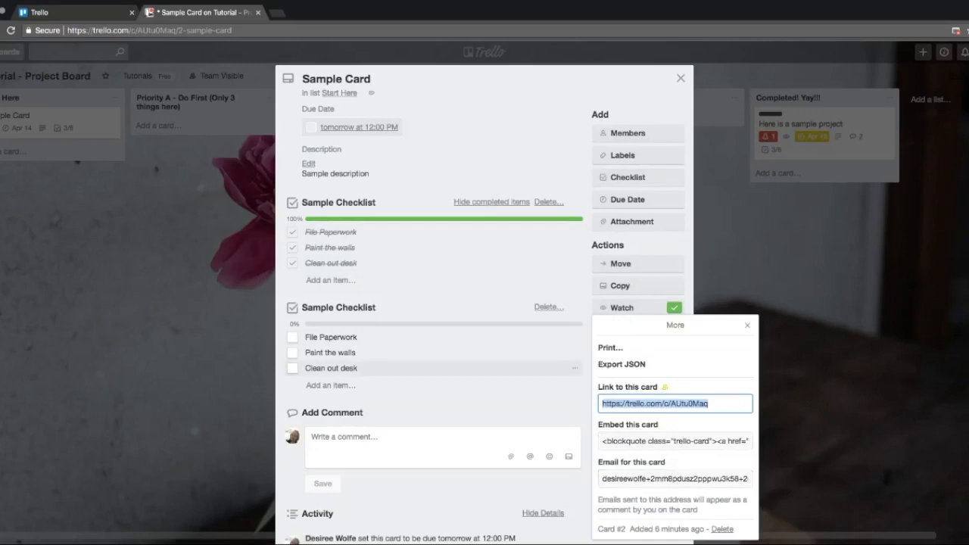
{"action": "left_click", "coordinate": [331, 368]}
{"action": "left_click", "coordinate": [330, 247]}
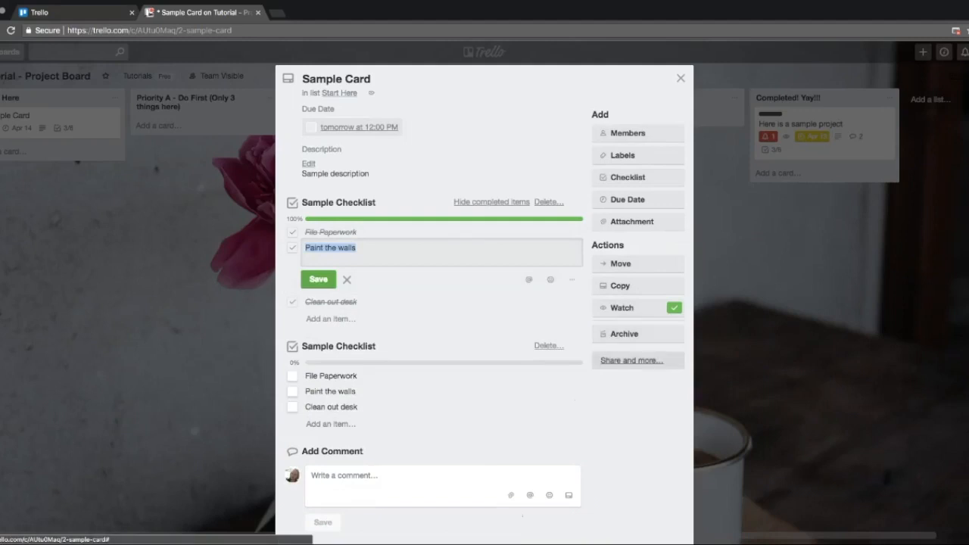
{"action": "left_click", "coordinate": [631, 360]}
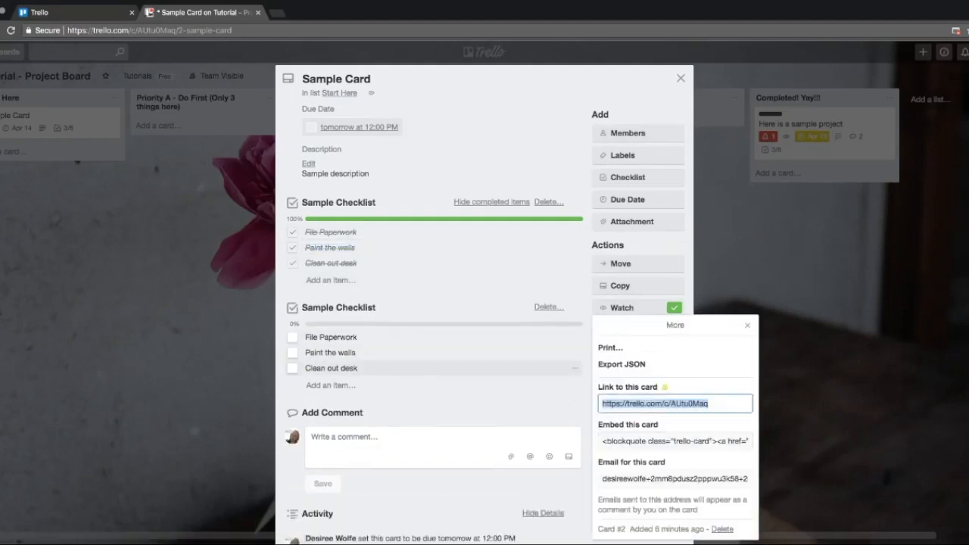
{"action": "left_click", "coordinate": [530, 385]}
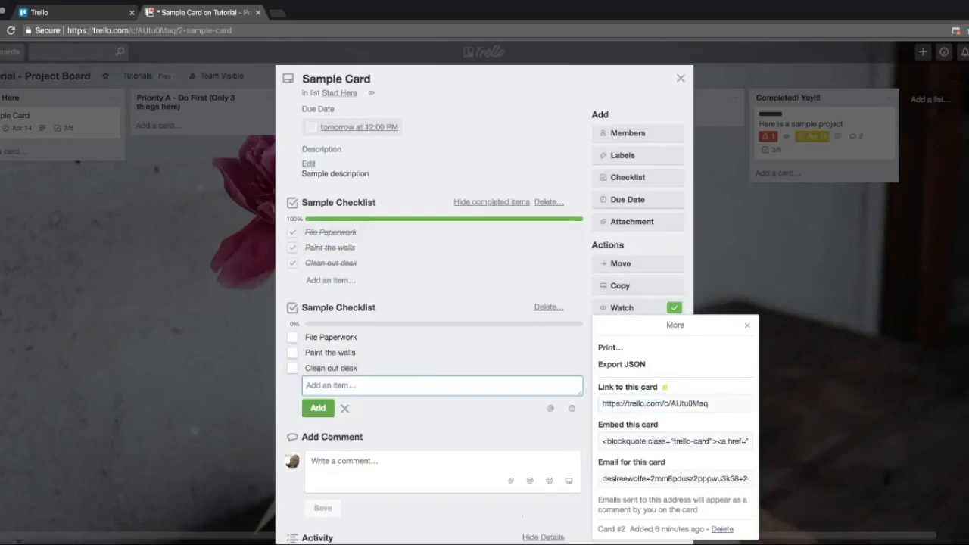
{"action": "left_click", "coordinate": [748, 325]}
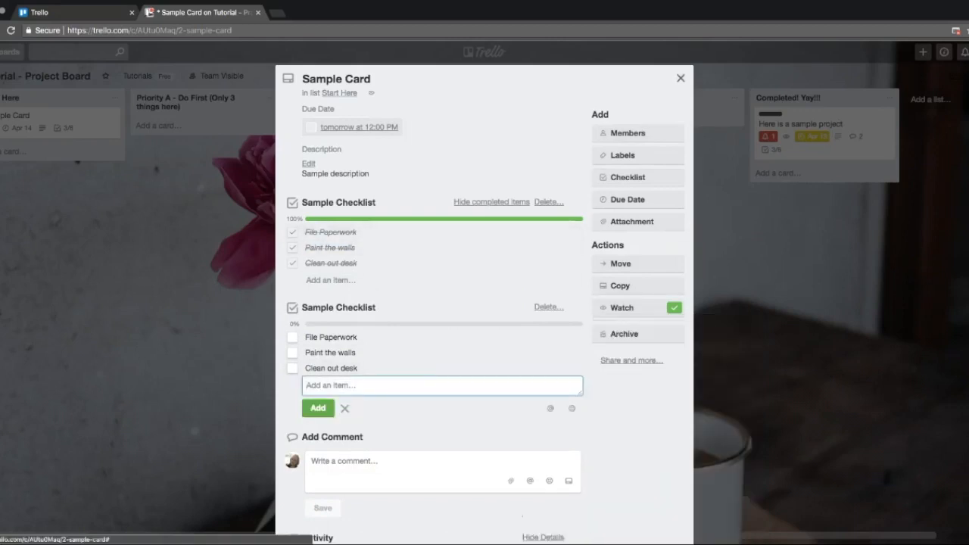
{"action": "left_click", "coordinate": [681, 78]}
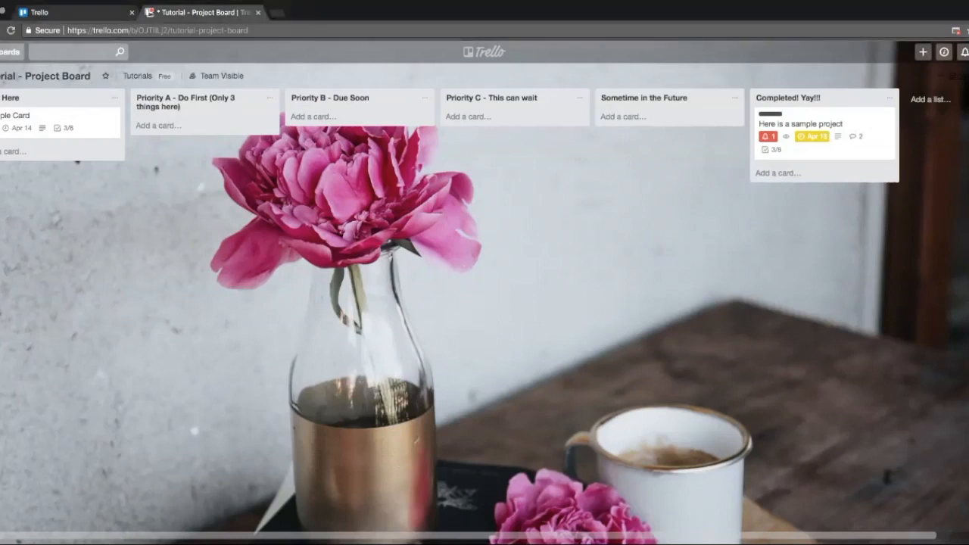
Step: View the details of the "Here is a sample project" card and move it to the Start Here list
{"action": "left_click", "coordinate": [808, 126]}
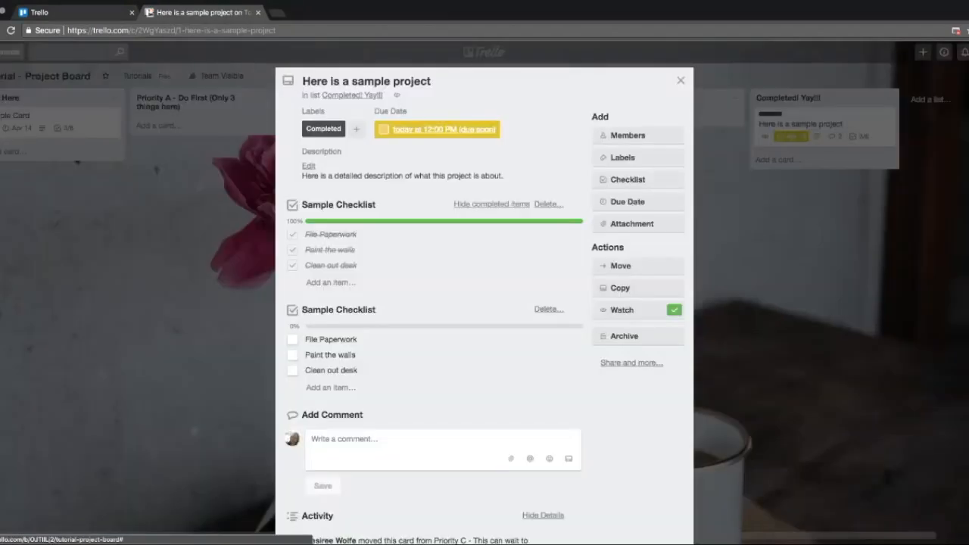
{"action": "left_click", "coordinate": [681, 80]}
{"action": "left_click_drag", "start_coordinate": [824, 126], "coordinate": [46, 160]}
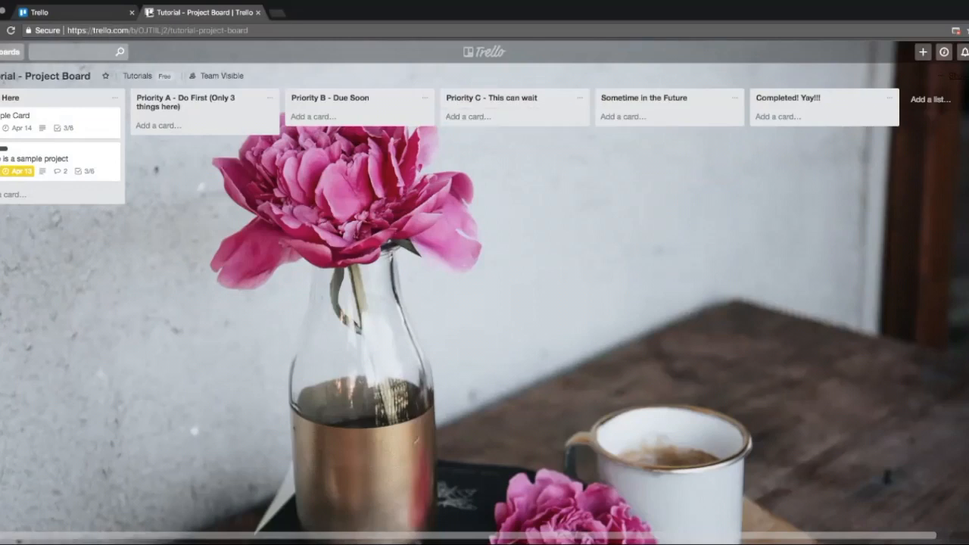
Step: Move "Here is a sample project" to Priority A - Do First and the Sample Card to Priority B - Due Soon
{"action": "left_click_drag", "start_coordinate": [61, 160], "coordinate": [200, 140]}
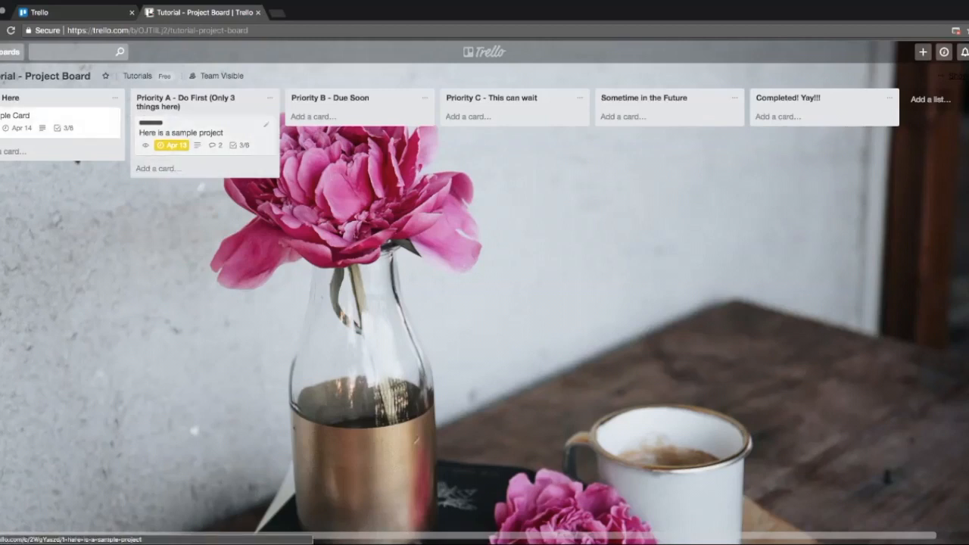
{"action": "left_click_drag", "start_coordinate": [46, 121], "coordinate": [356, 172]}
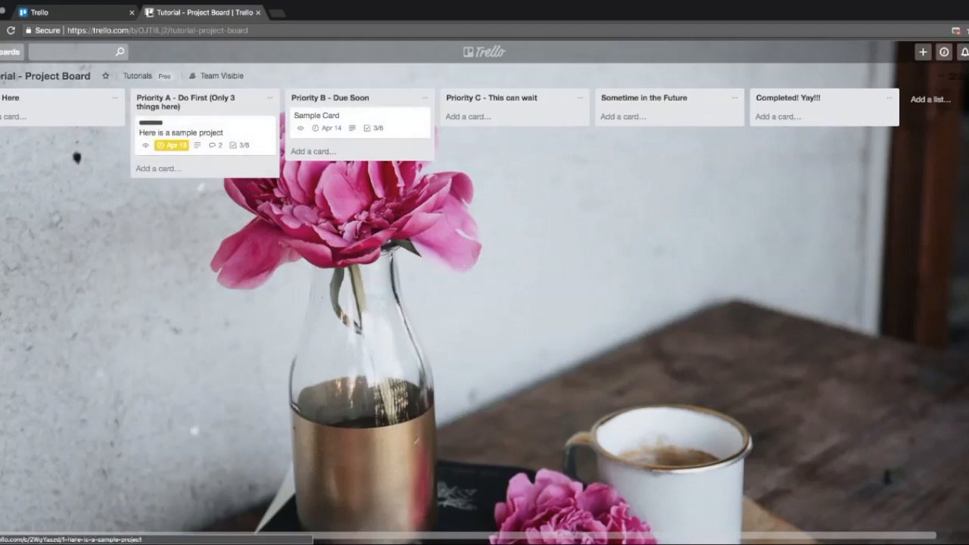
Step: Move "Here is a sample project" to Completed! Yay!!! and the Sample Card to Priority A - Do First
{"action": "left_click_drag", "start_coordinate": [190, 135], "coordinate": [810, 127]}
{"action": "left_click_drag", "start_coordinate": [355, 121], "coordinate": [200, 129]}
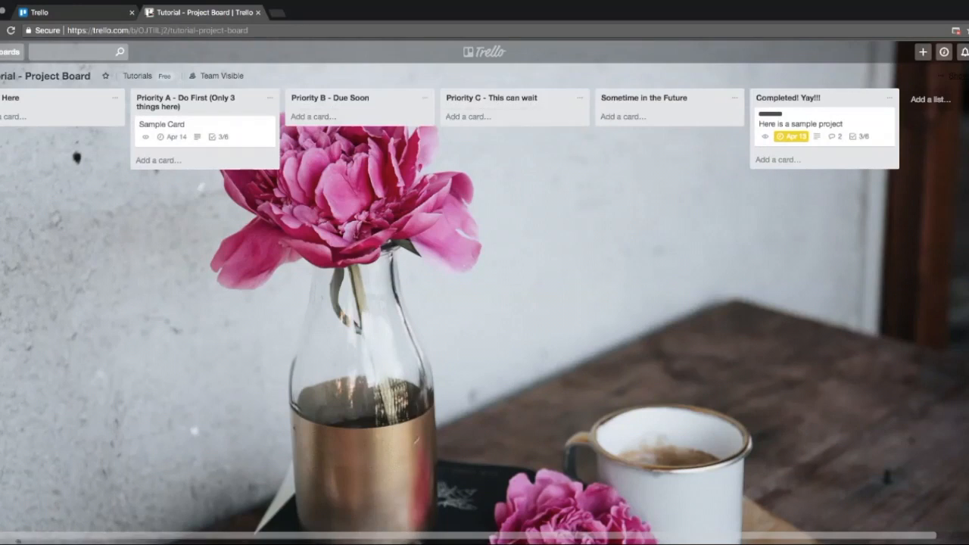
Step: Move "Here is a sample project" to Priority B - Due Soon and back to Completed! Yay!!!, and the Sample Card to Sometime in the Future
{"action": "left_click_drag", "start_coordinate": [802, 125], "coordinate": [338, 125]}
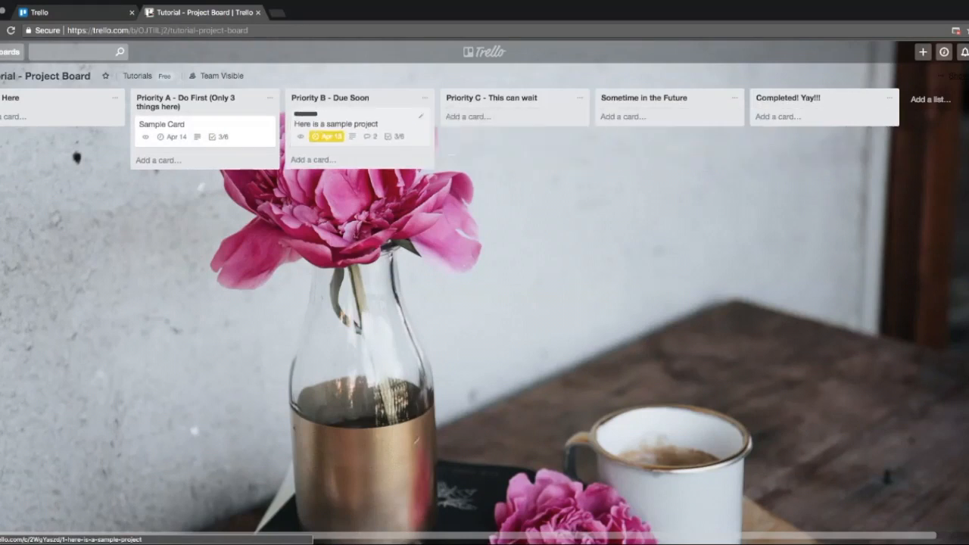
{"action": "left_click_drag", "start_coordinate": [161, 125], "coordinate": [628, 121]}
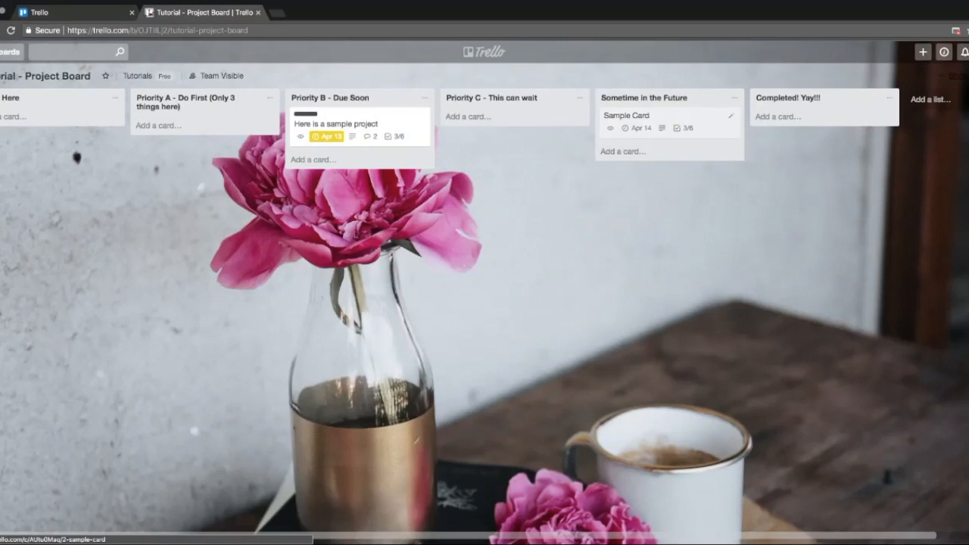
{"action": "left_click_drag", "start_coordinate": [360, 125], "coordinate": [841, 127]}
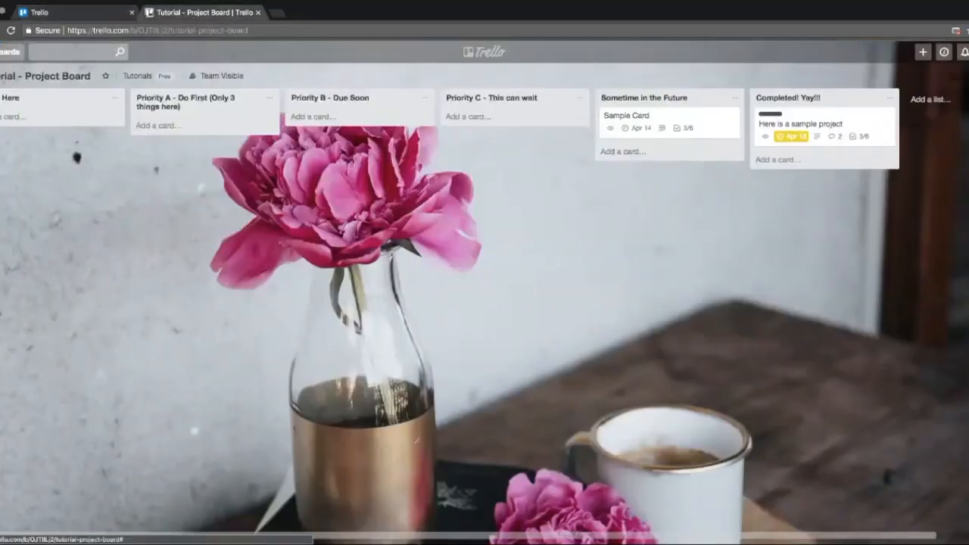
Step: View the Projects & Tasks board as a filled-in example and return to the Tutorial - Project Board
{"action": "left_click", "coordinate": [13, 51]}
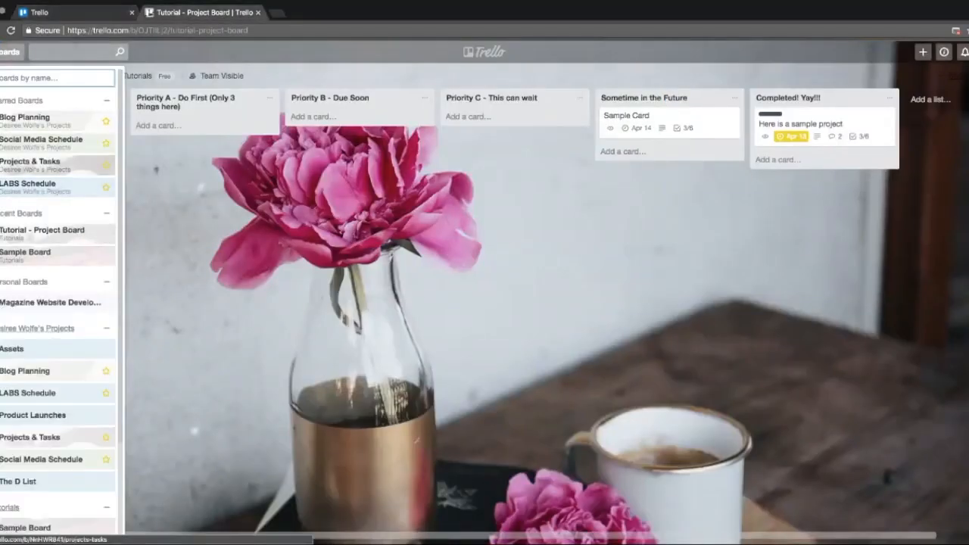
{"action": "left_click", "coordinate": [30, 163]}
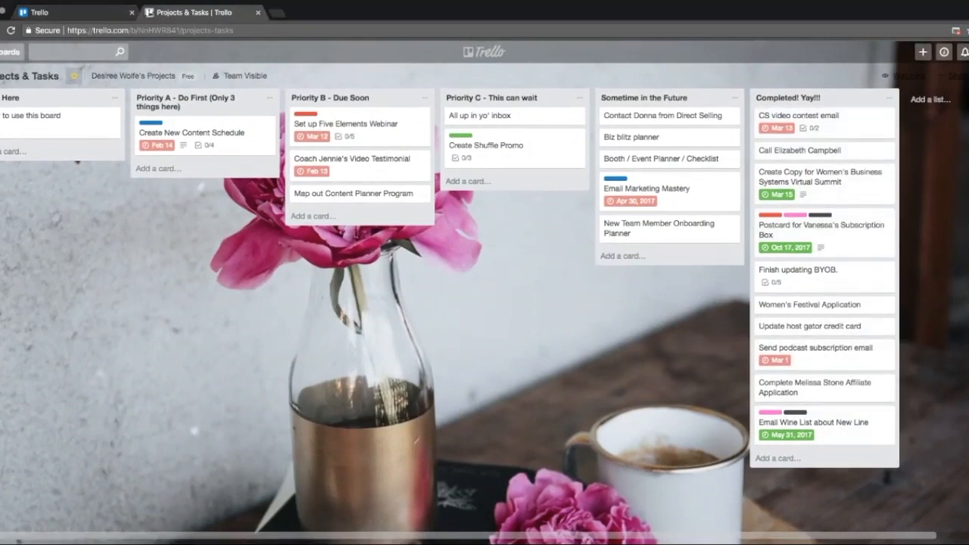
{"action": "left_click", "coordinate": [9, 51]}
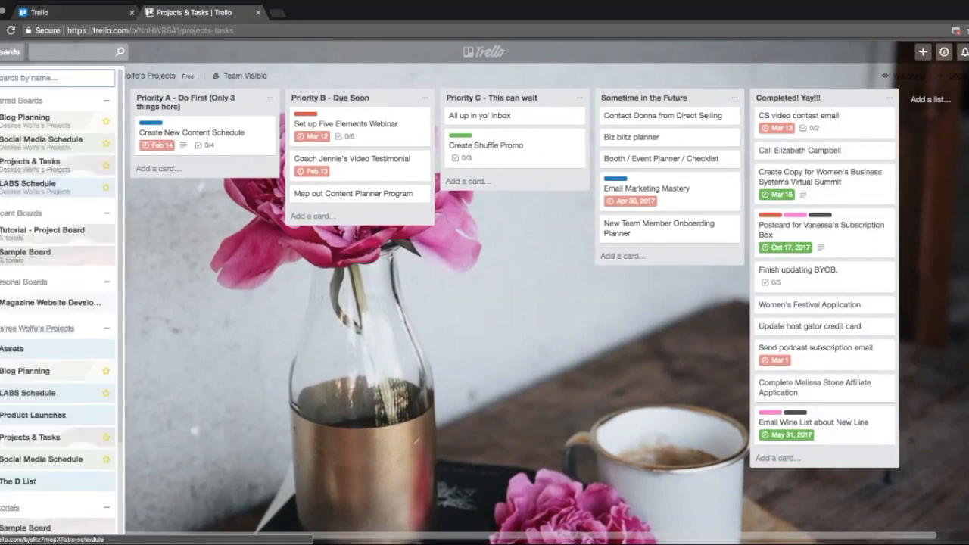
{"action": "left_click", "coordinate": [38, 229]}
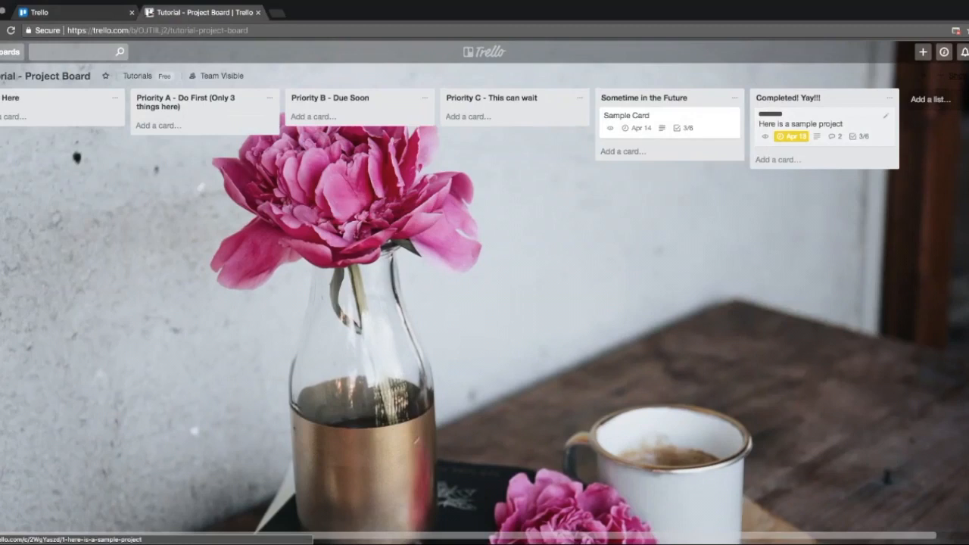
Step: View the details of the "Here is a sample project" card in the Completed! Yay!!! list and close it
{"action": "left_click", "coordinate": [801, 123]}
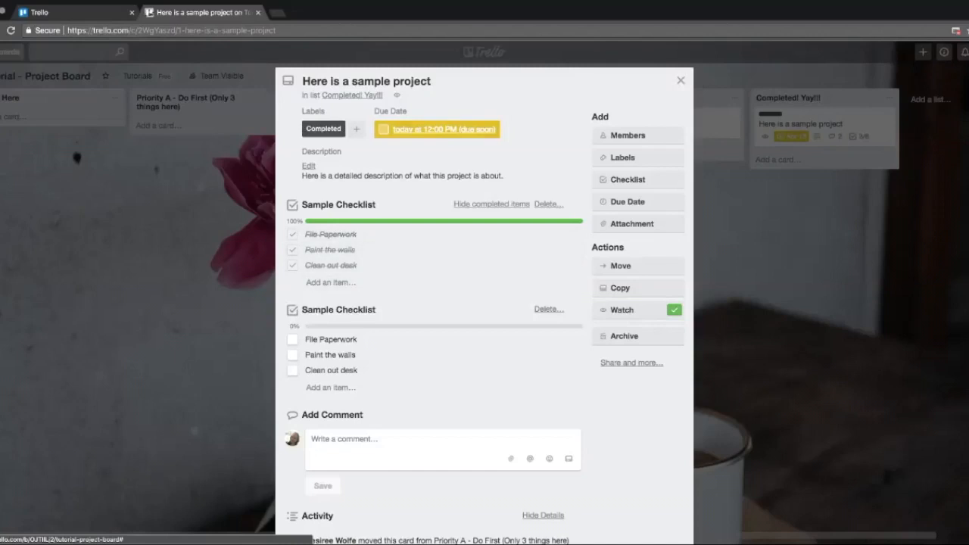
{"action": "left_click", "coordinate": [681, 80]}
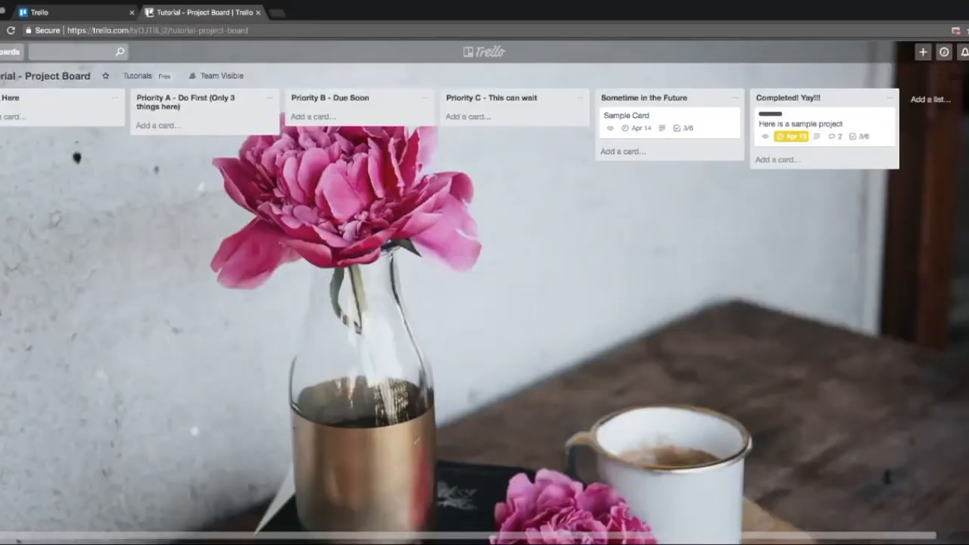